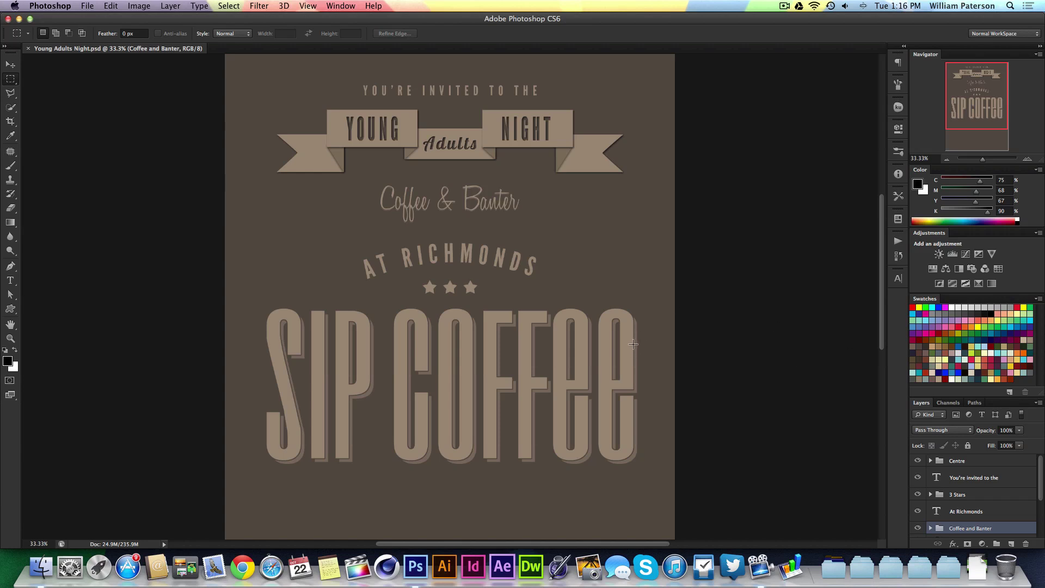
- Create a new 1280 by 720 pixel RGB document at 72 pixels/inch with a white background
key("v")
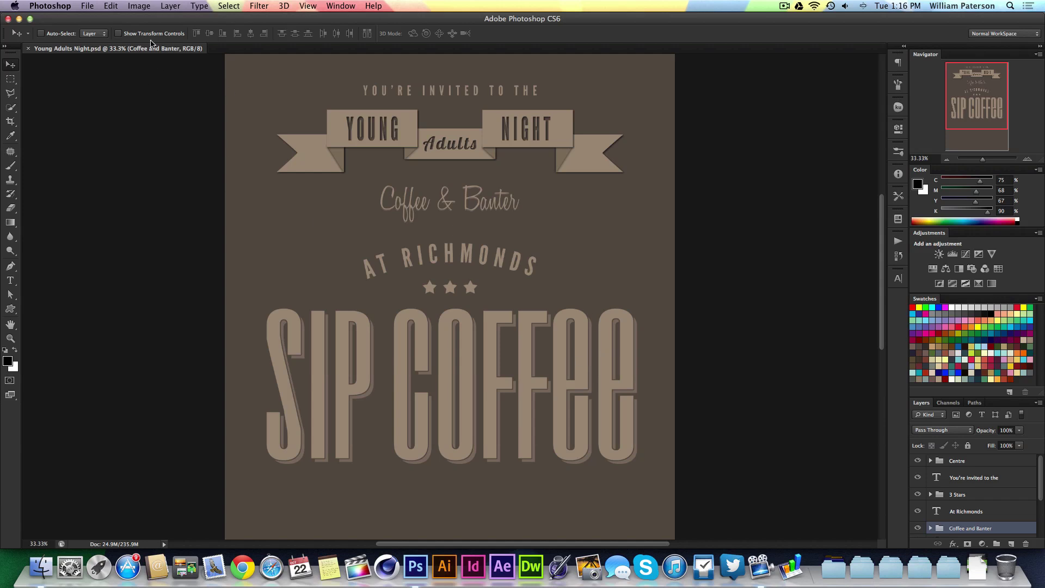
left_click(87, 5)
left_click(93, 19)
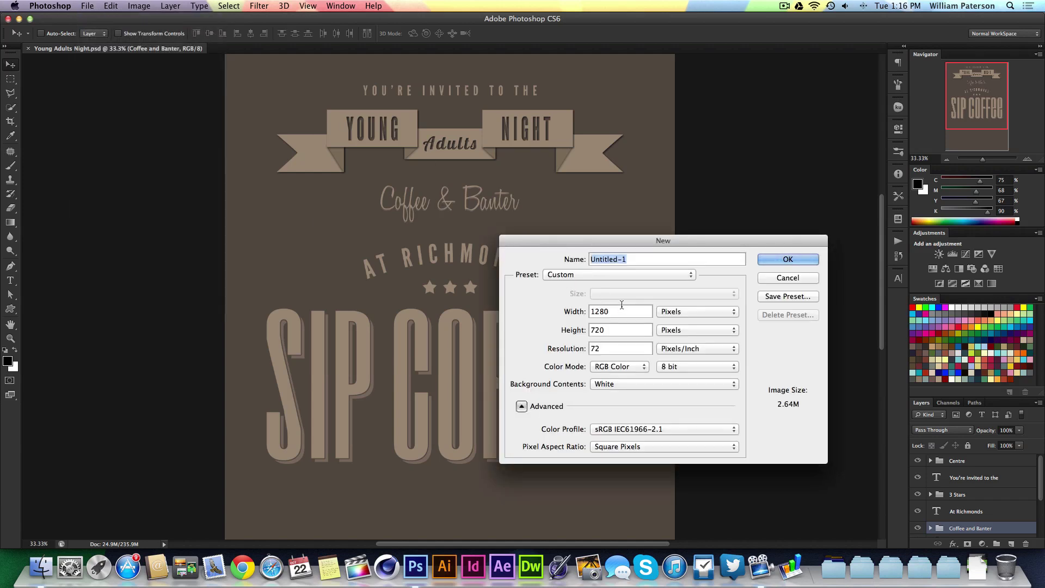
key("Tab")
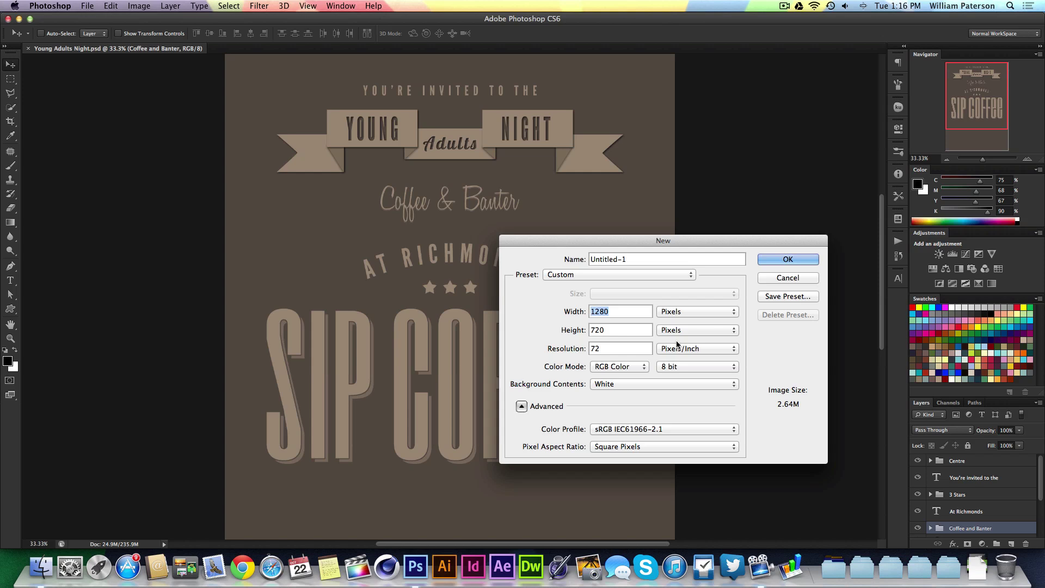
left_click(773, 260)
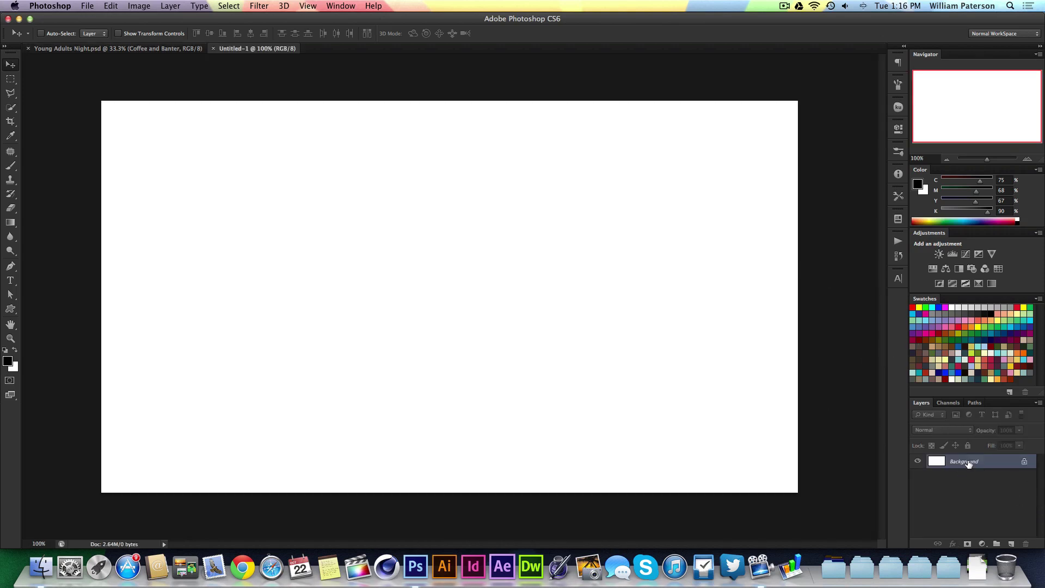
- Convert the locked Background into a normal layer and rename it BG
double_click(968, 463, "alt")
double_click(955, 461)
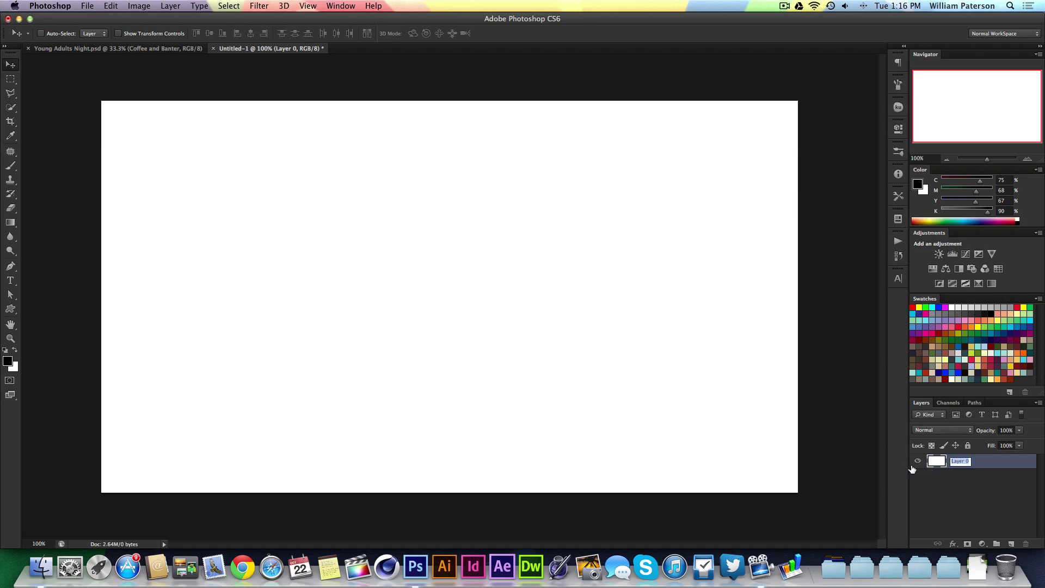
type("BG")
key("Return")
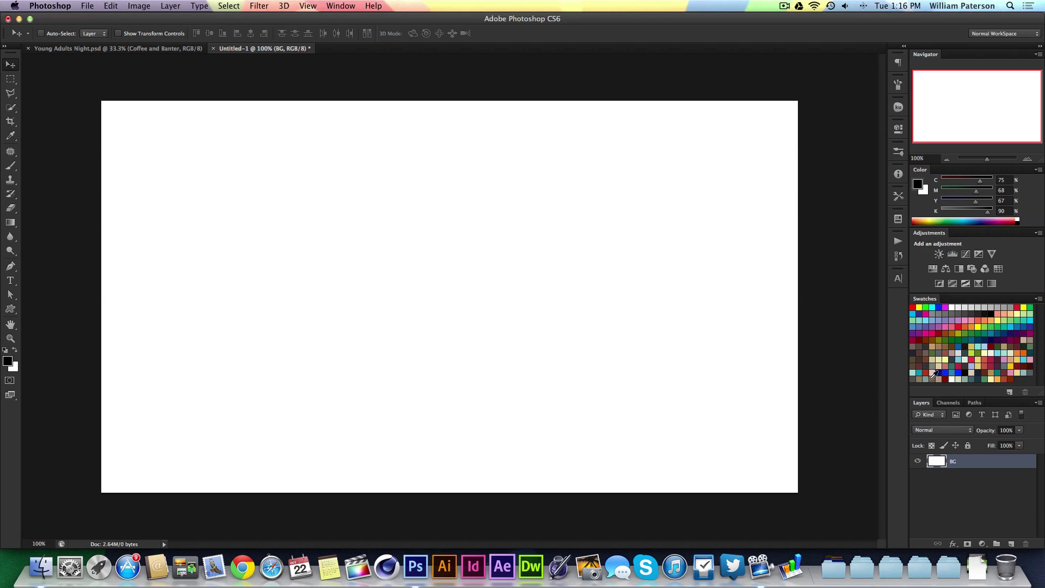
- Fill the BG layer with a muted reddish-brown swatch (C 47, M 61, Y 58, K 26)
left_click(933, 374)
left_click(940, 374)
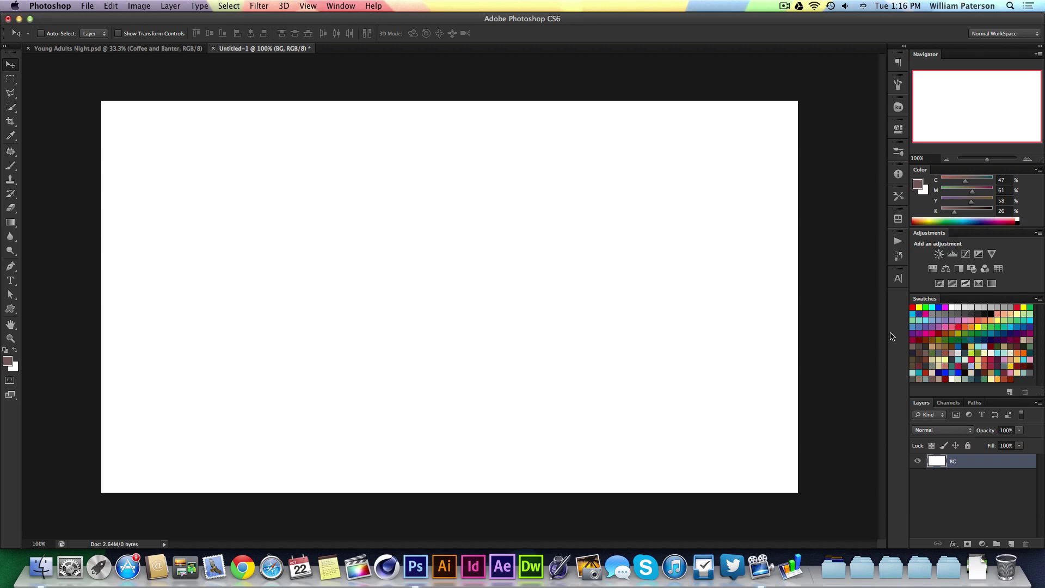
key("alt+BackSpace")
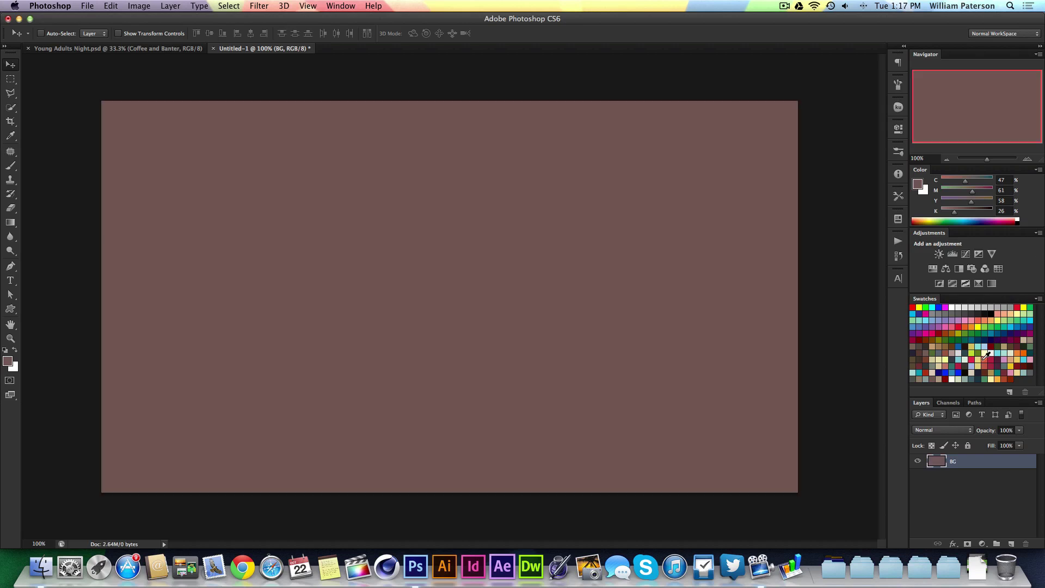
- Fill the BG layer with a tan brown swatch (C 41, M 47, Y 62, K 12)
left_click(919, 380)
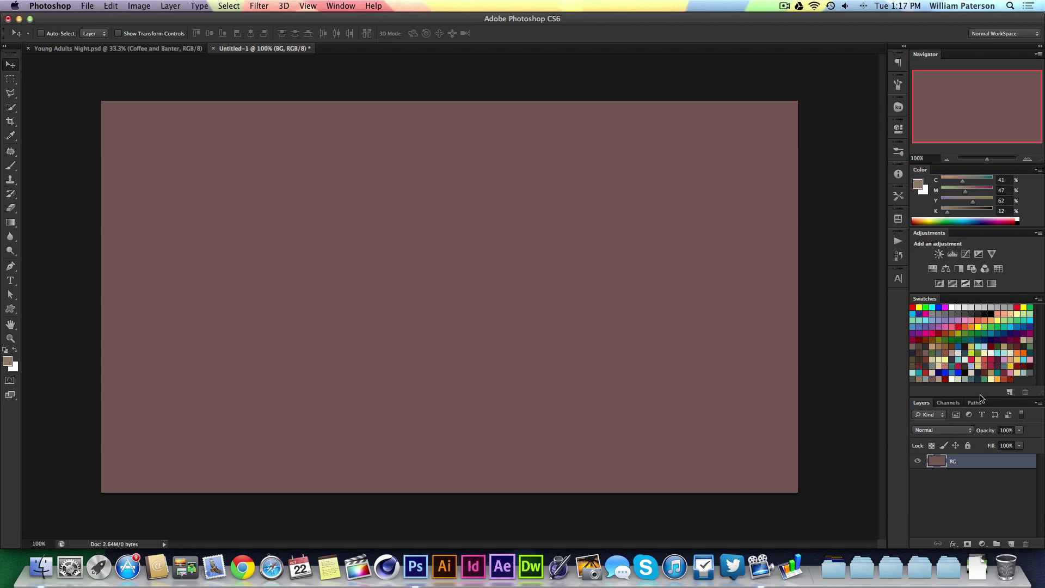
left_click_drag(985, 401, 978, 408)
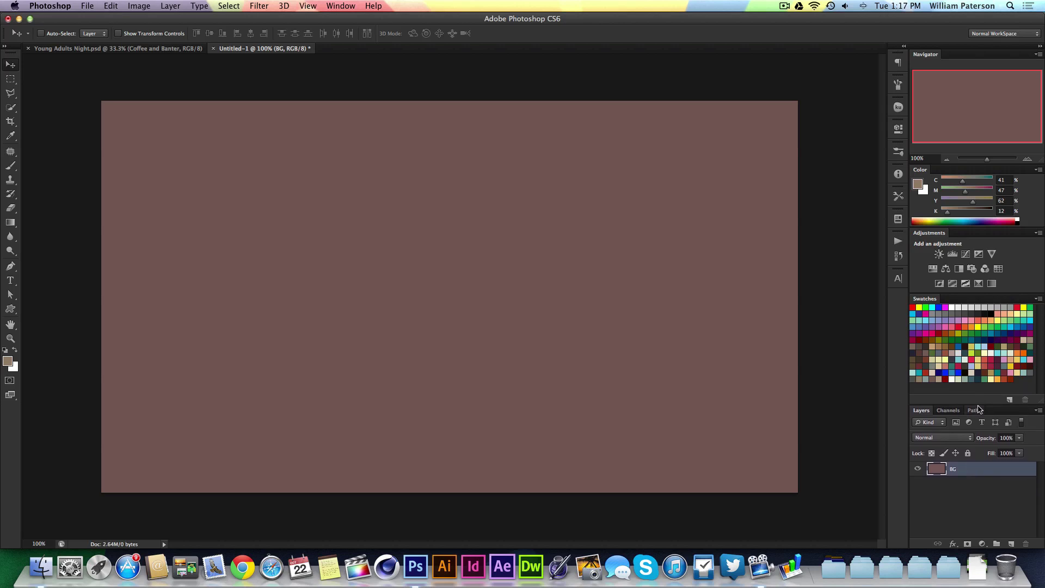
key("alt+BackSpace")
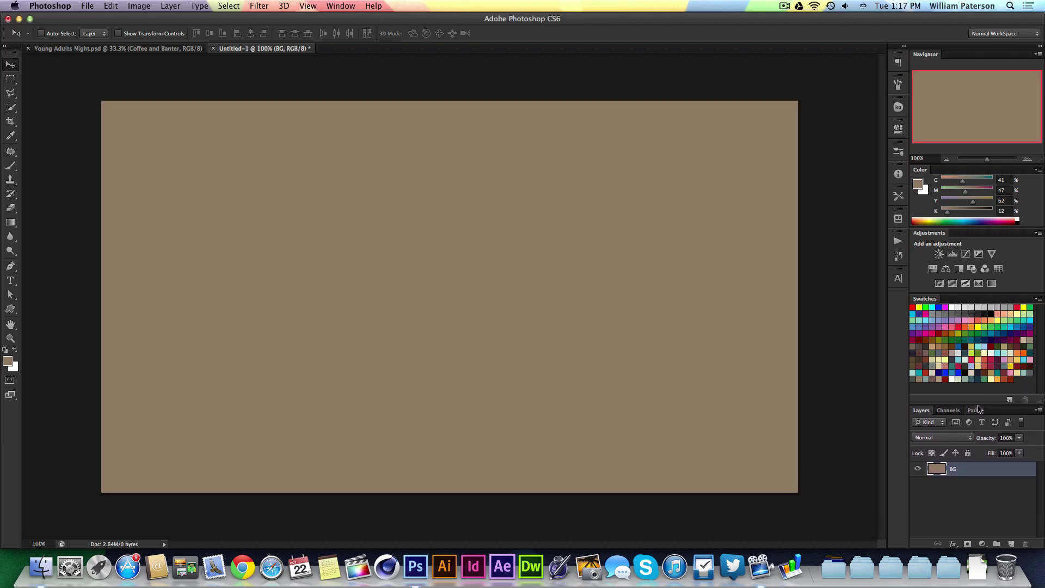
- Add the text "SIP COFFEE" near the canvas centre in grey-green (C 50, M 33, Y 38, K 2) using League Gothic
left_click(928, 374)
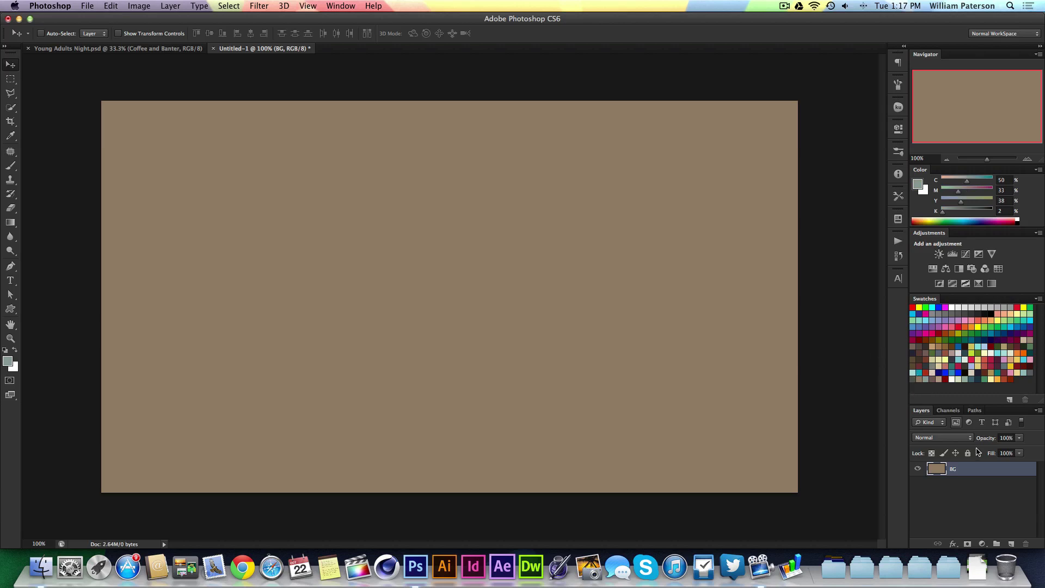
key("t")
left_click(379, 266)
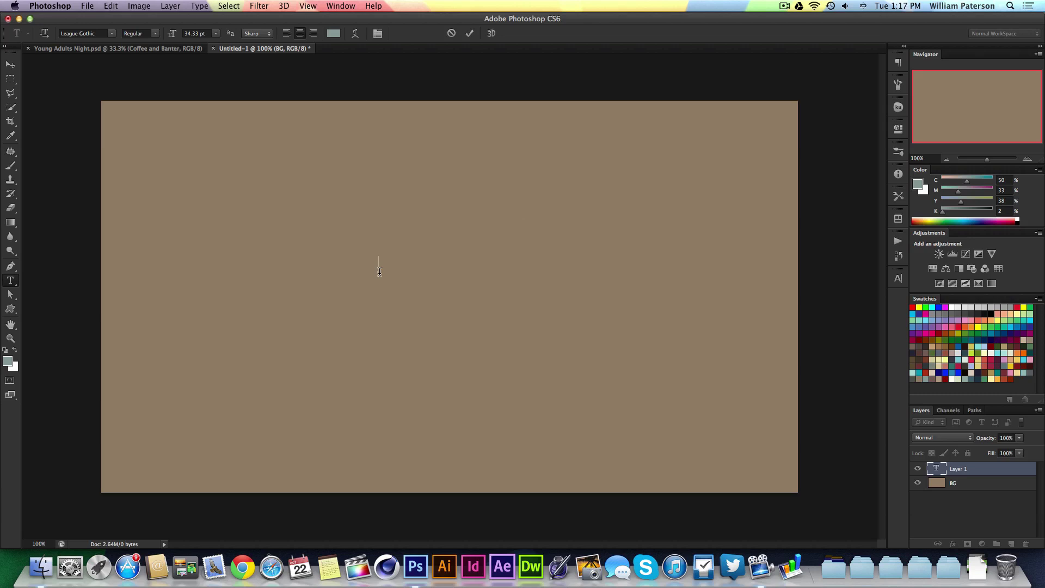
type("SIP COFFEE")
key("super+Return")
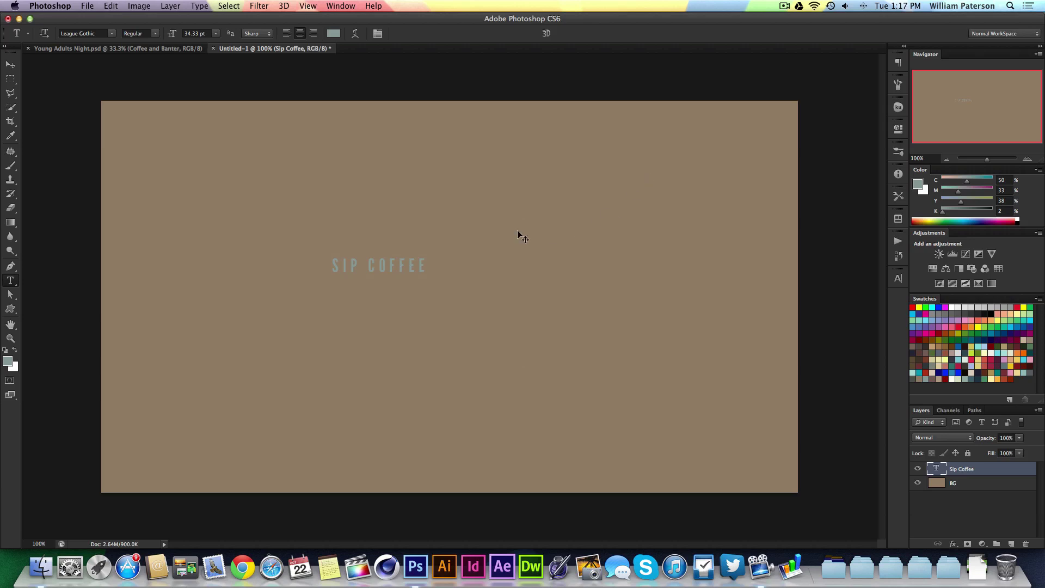
- Scale the SIP COFFEE text up to about 256% and move it to the middle of the canvas
key("super+t")
left_click_drag(428, 256, 513, 283)
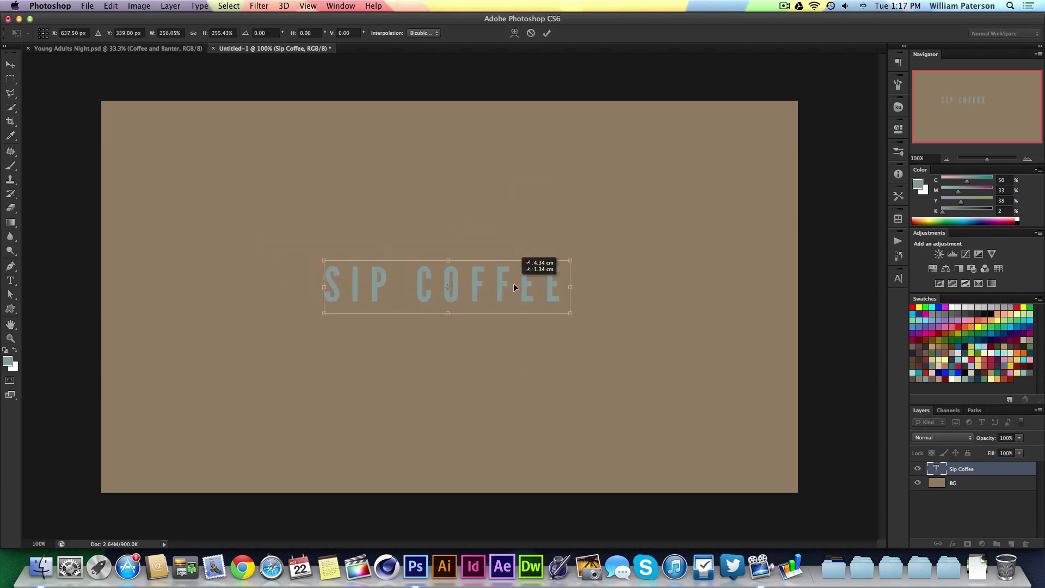
key("t")
key("Return")
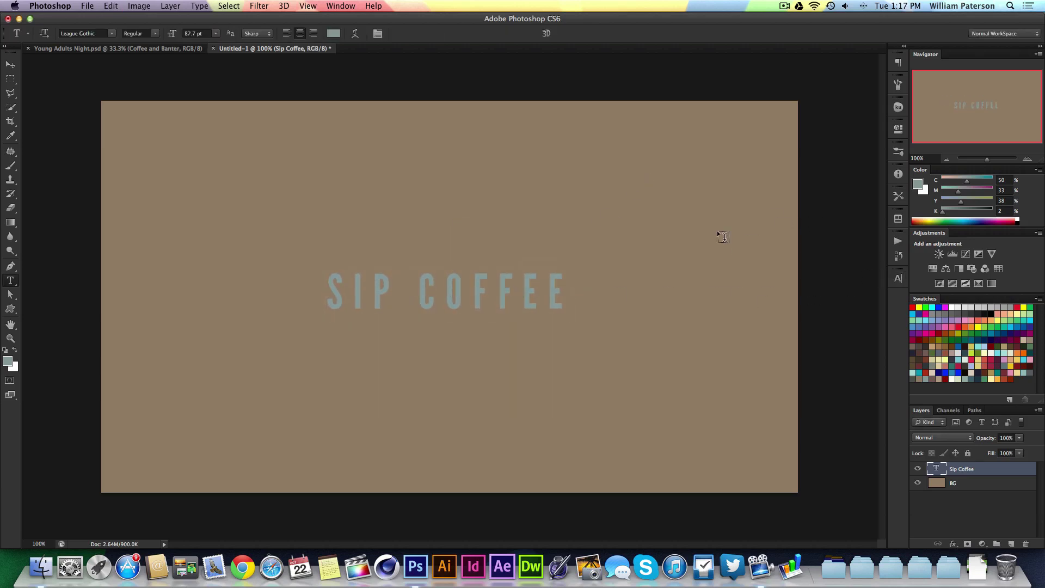
- Set the tracking of the SIP COFFEE text to 0
left_click(897, 280)
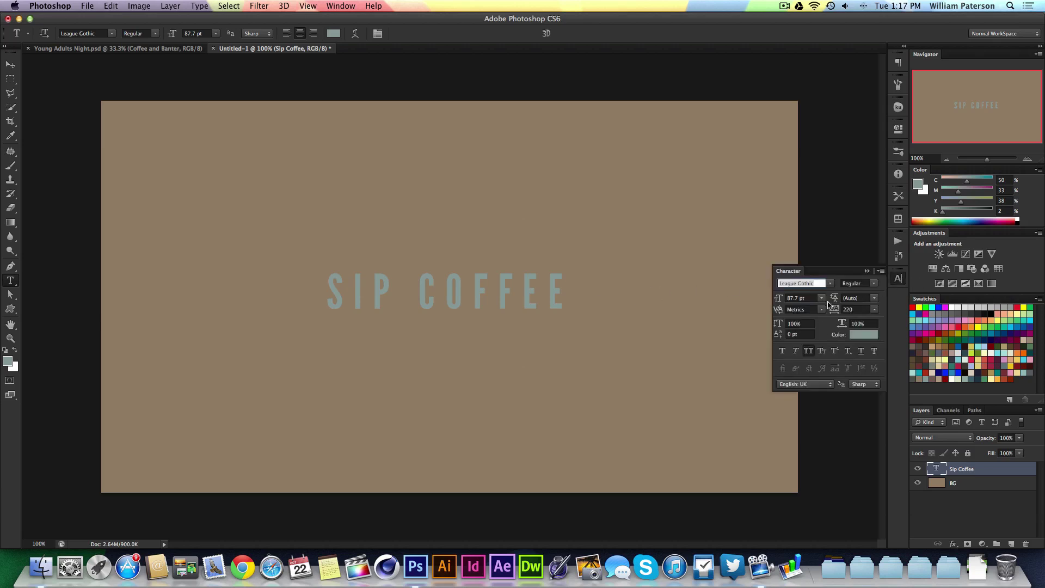
double_click(857, 306)
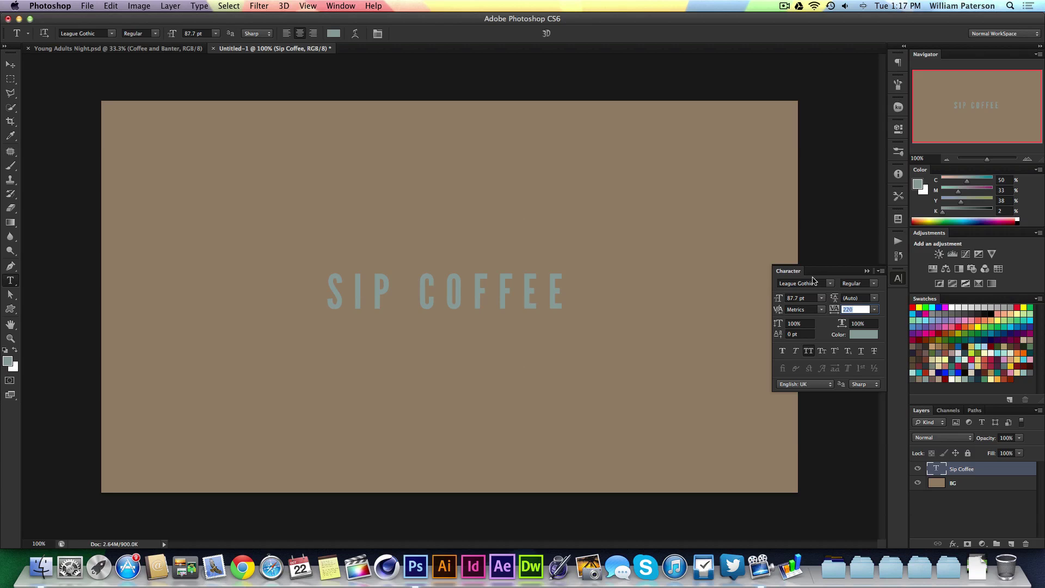
type("0")
key("Return")
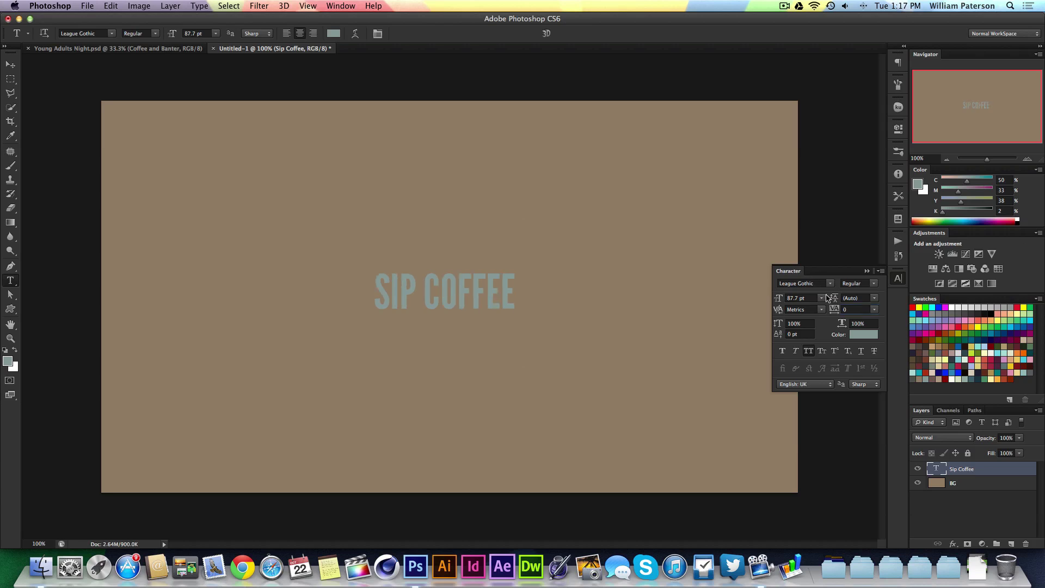
left_click(850, 309)
left_click(869, 272)
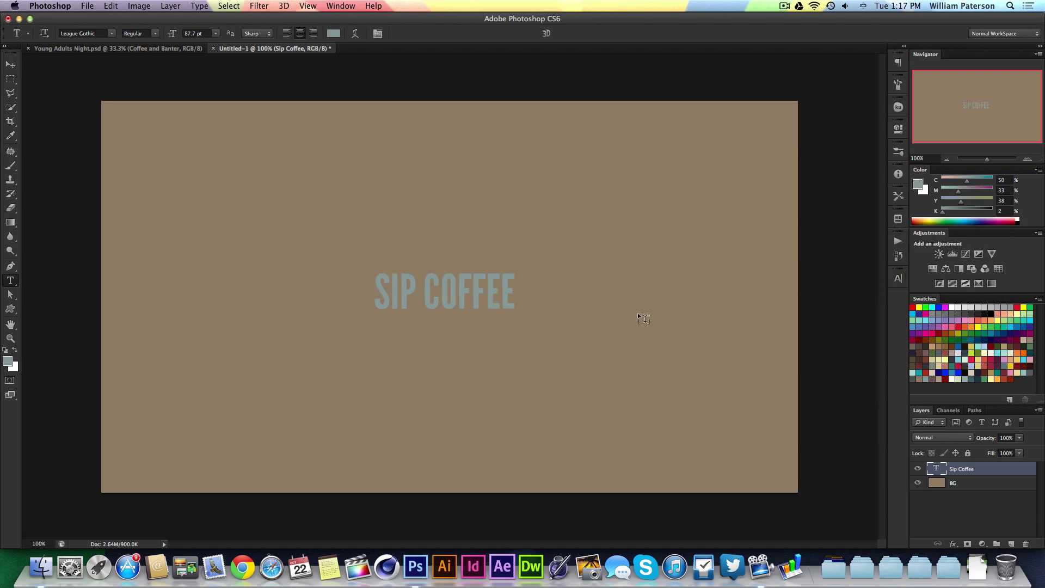
- Enlarge the SIP COFFEE text proportionally from its centre to about 212 pt
key("super+t")
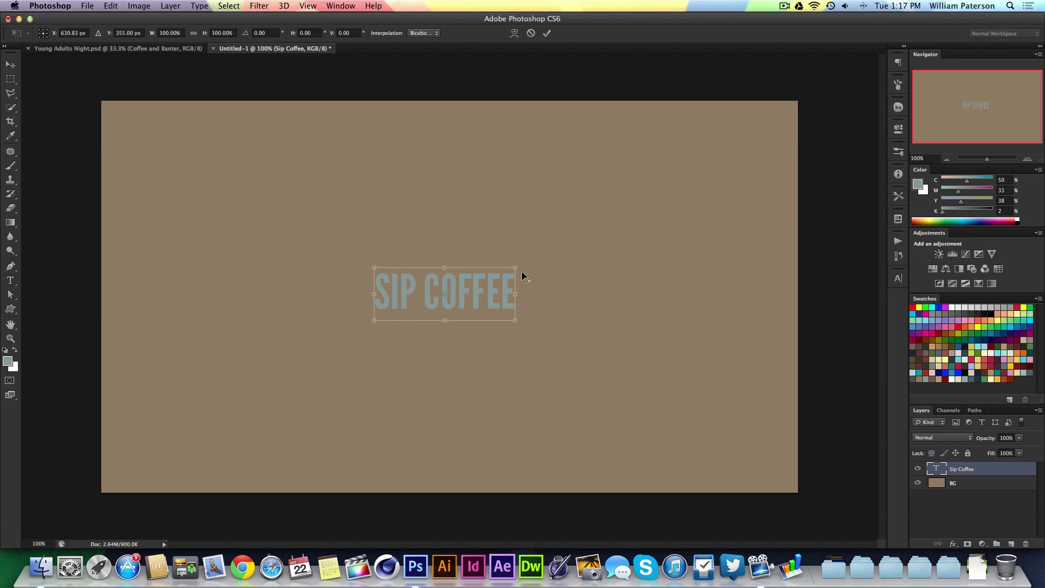
left_click_drag(522, 276, 610, 215)
key("Return")
key("t")
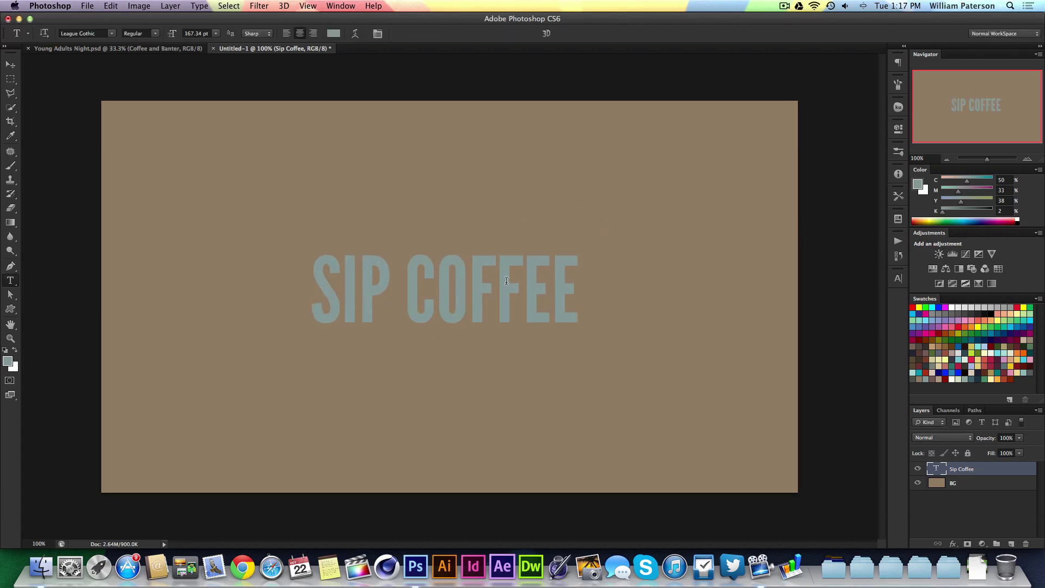
key("super+t")
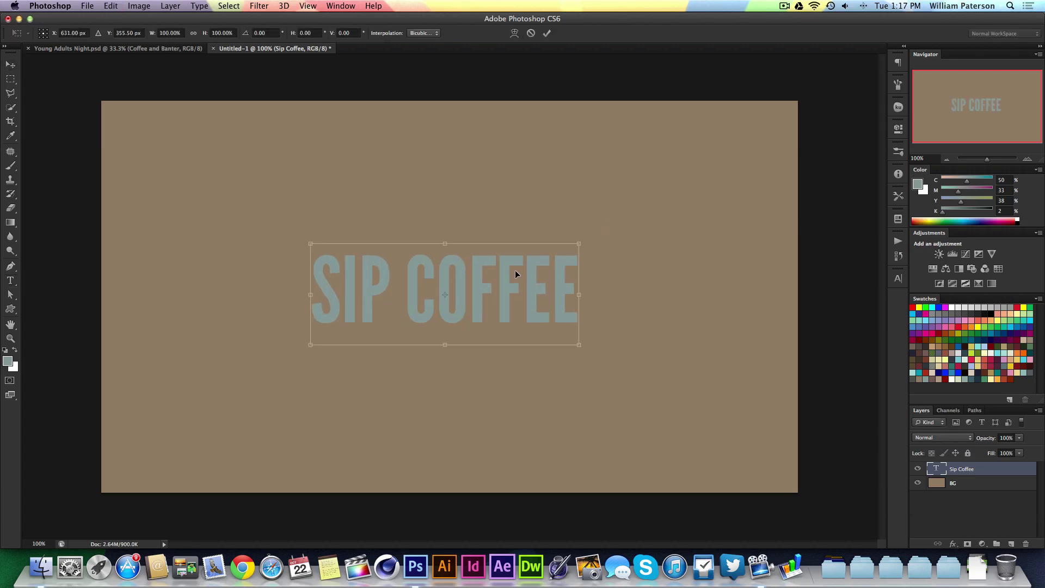
left_click_drag(576, 244, 614, 228)
key("Return")
- Centre the SIP COFFEE text horizontally and vertically on the whole canvas, leaving nothing selected
key("v")
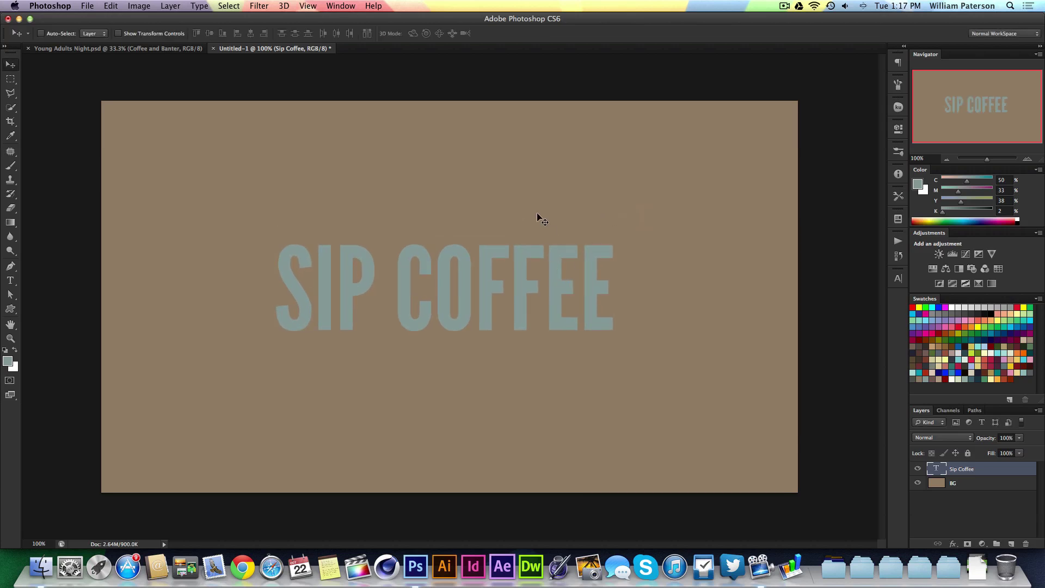
key("super+a")
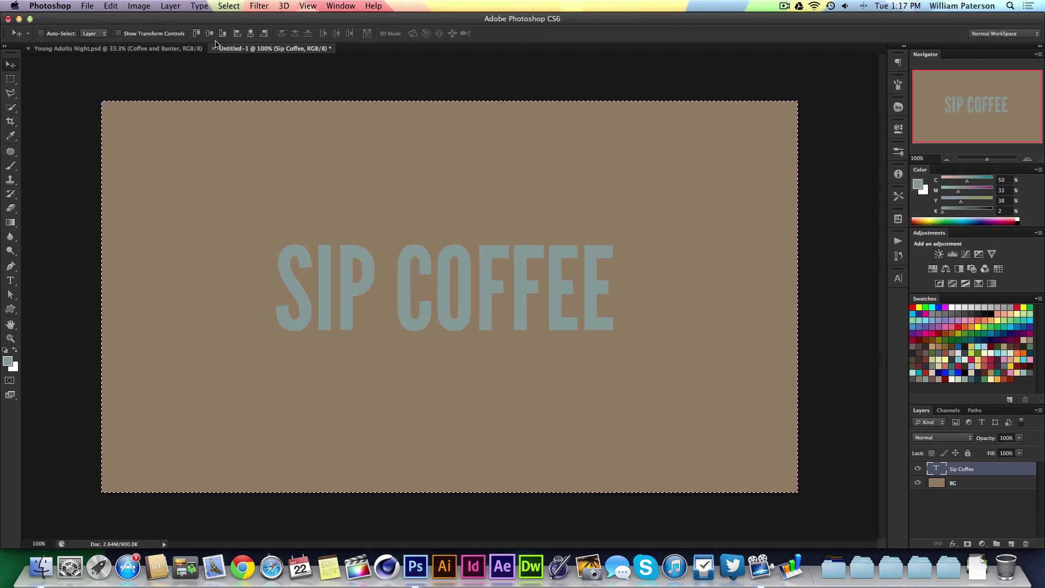
left_click(250, 33)
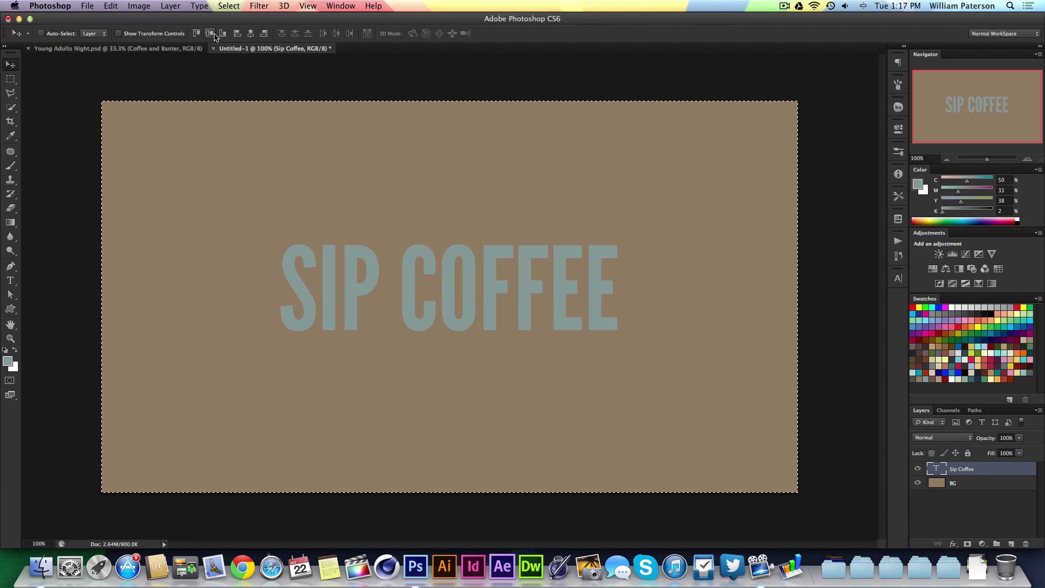
left_click(211, 34)
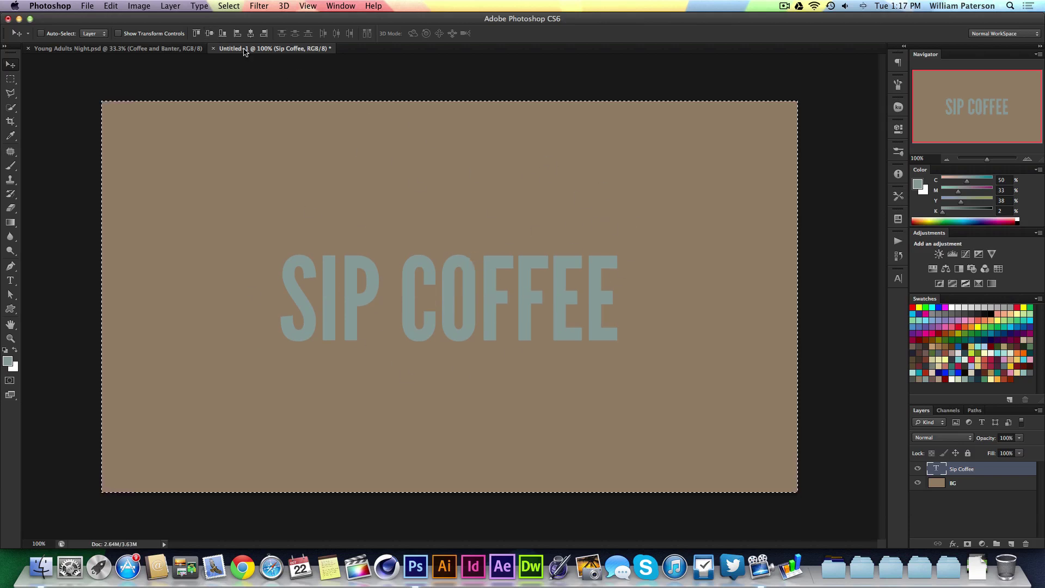
key("super+d")
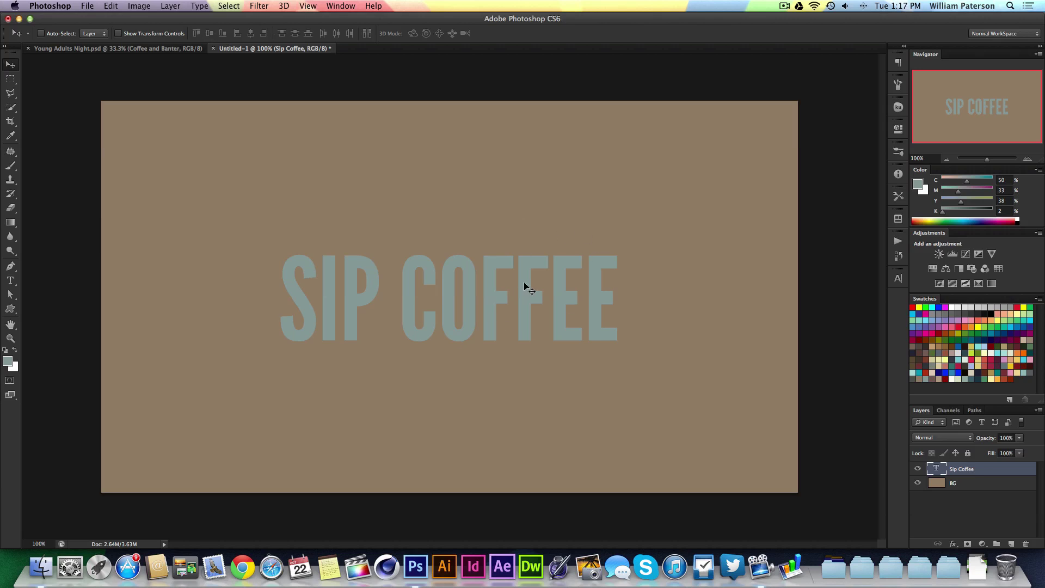
- Change the font style of the SIP COFFEE text to League Gothic Condensed Regular
key("t")
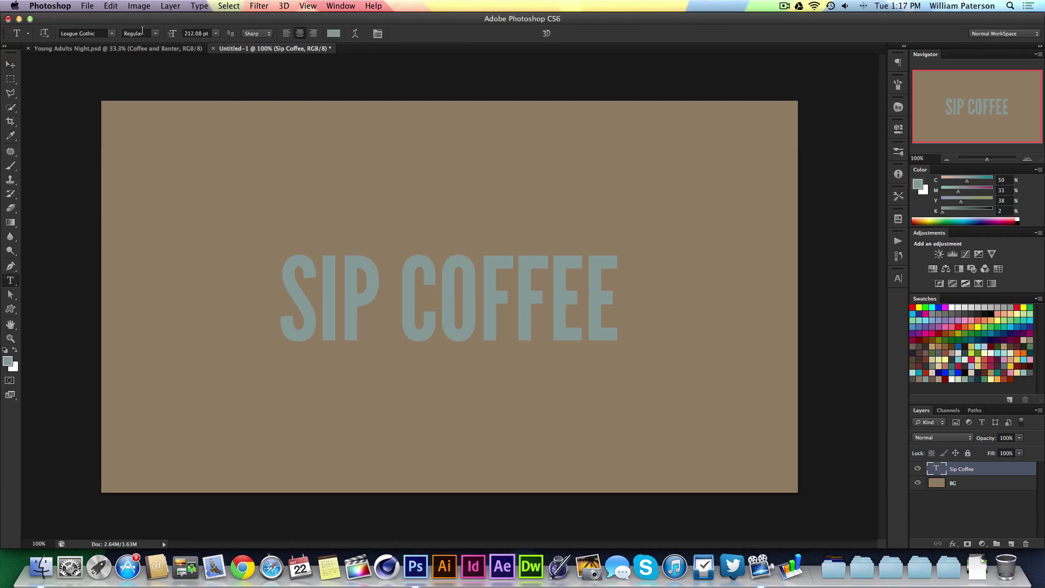
left_click(142, 34)
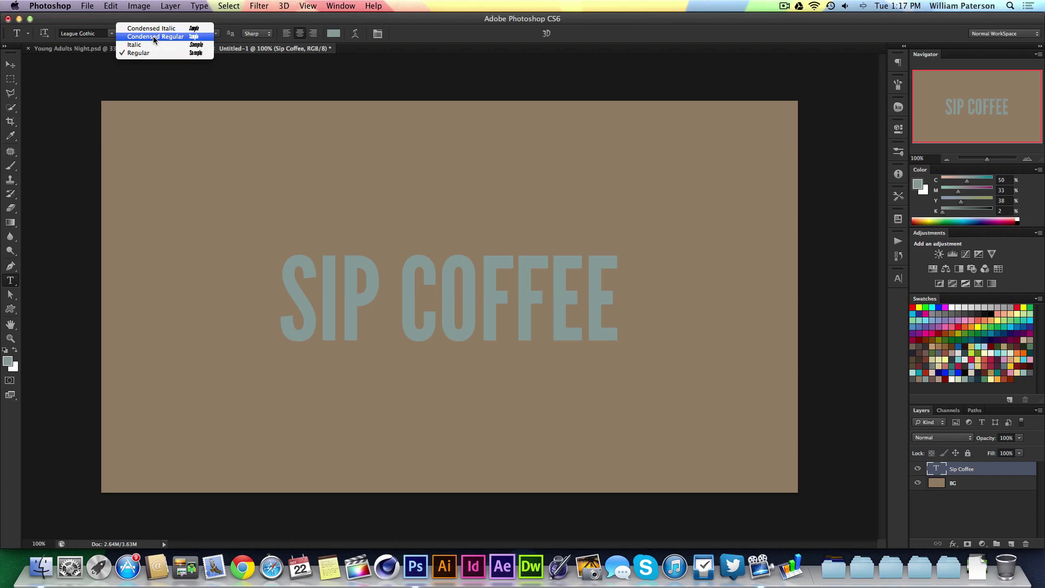
left_click(154, 37)
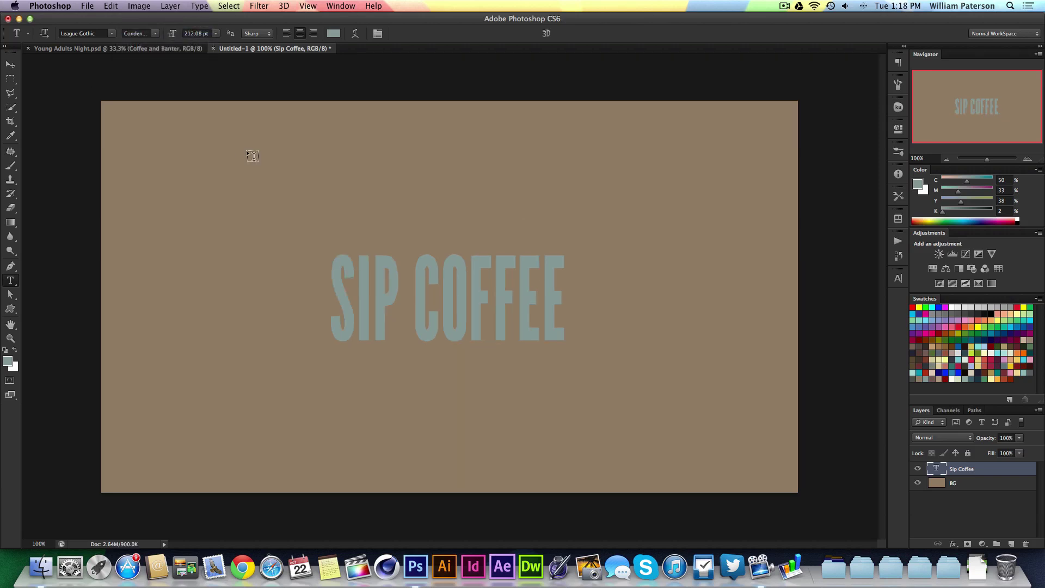
- Scale the condensed SIP COFFEE text up proportionally from its centre to about 373 pt
key("ctrl+t")
left_click_drag(568, 239, 661, 187)
key("t")
key("Return")
- Align the enlarged condensed text to the canvas centre both horizontally and vertically, and clear the selection
key("ctrl+a")
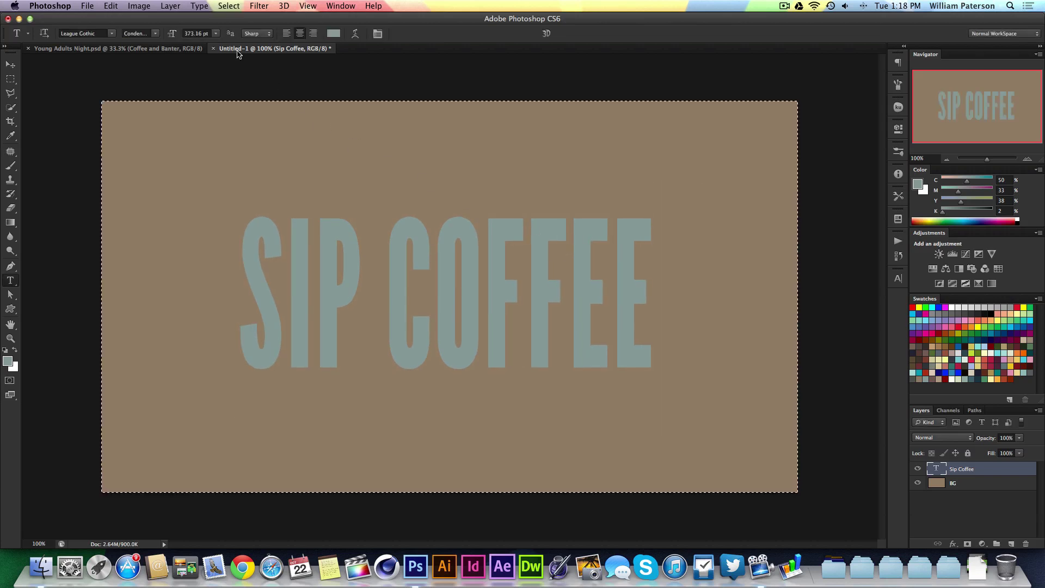
key("v")
left_click(251, 34)
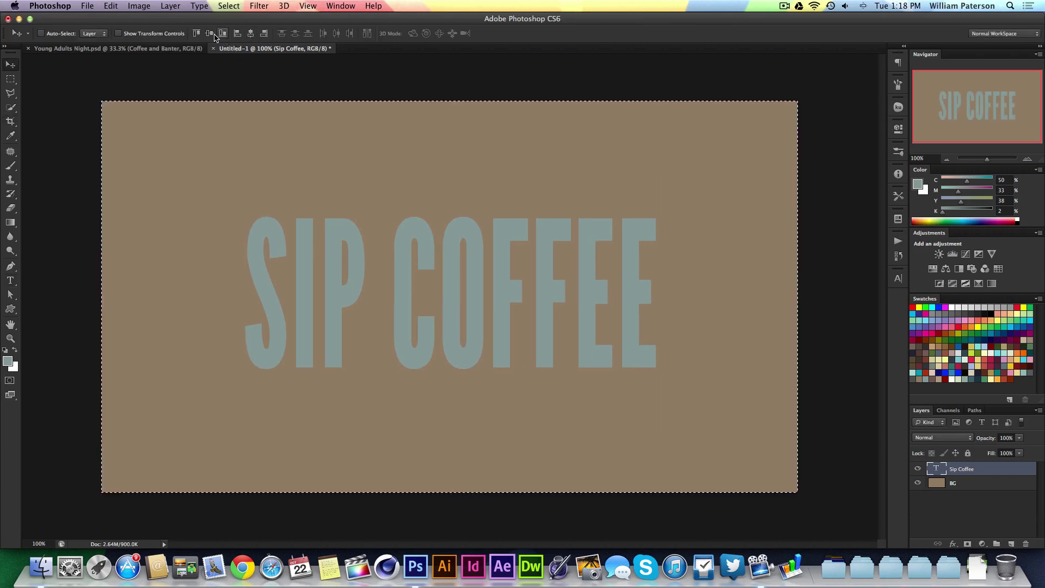
left_click(210, 33)
key("ctrl+d")
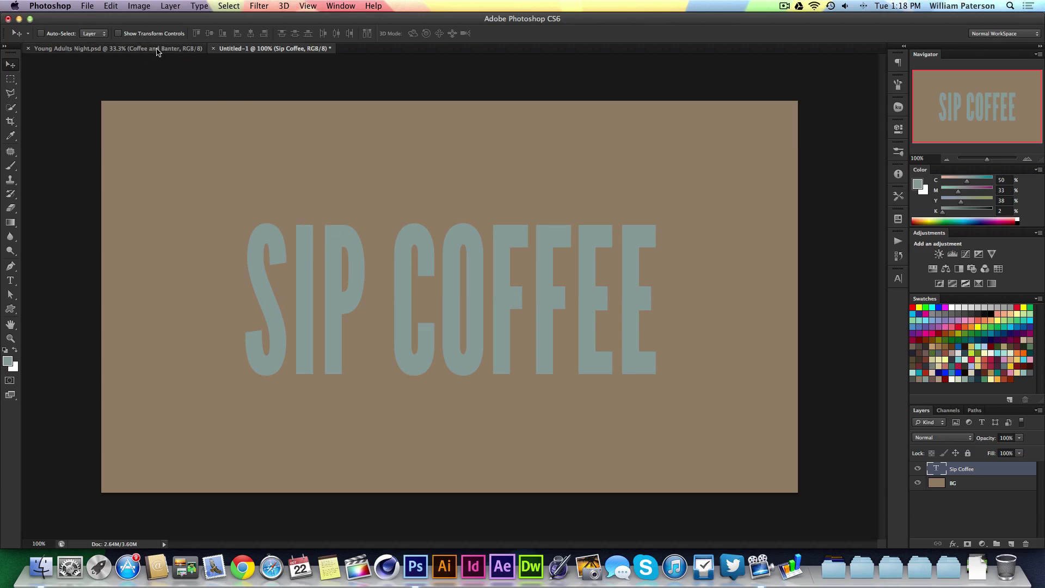
- Switch to the Young Adults Night.psd document to view its SIP COFFEE lettering
left_click(157, 50)
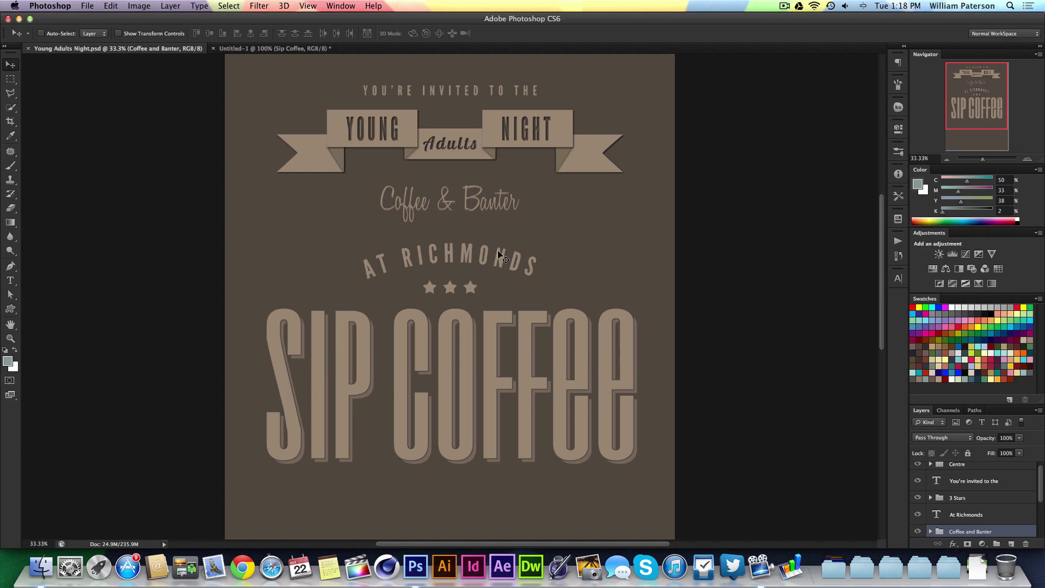
- Return to the Untitled-1 document and change the SIP COFFEE text colour to the off-white swatch fcfff5
left_click(272, 48)
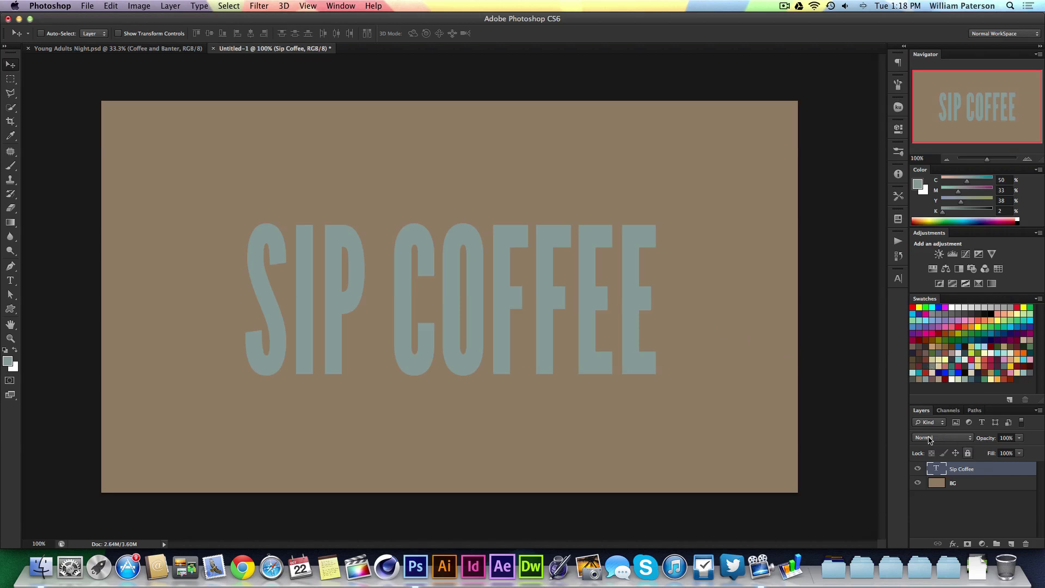
key("t")
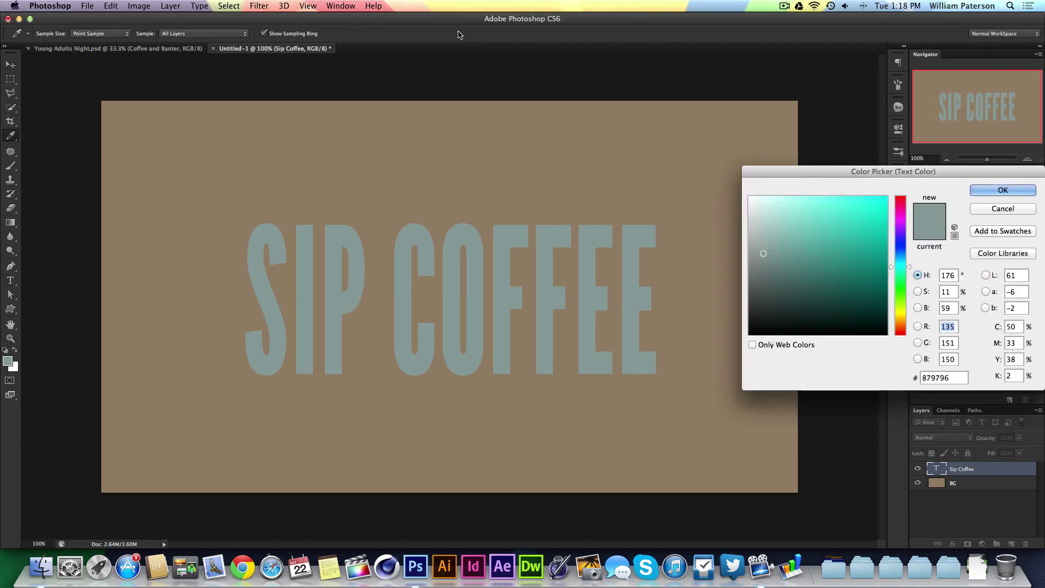
left_click(335, 33)
left_click_drag(920, 172, 650, 138)
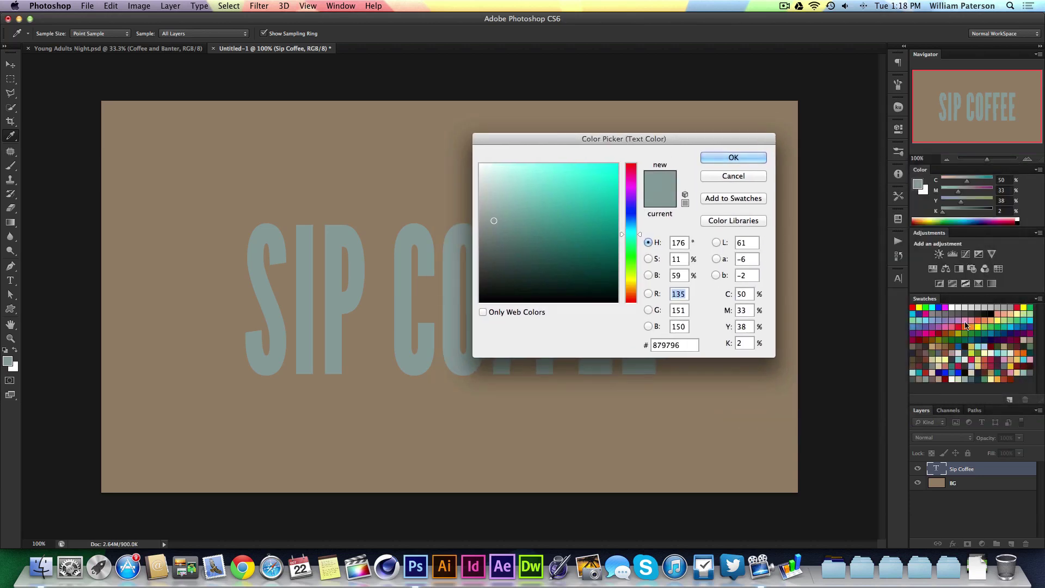
left_click(953, 380)
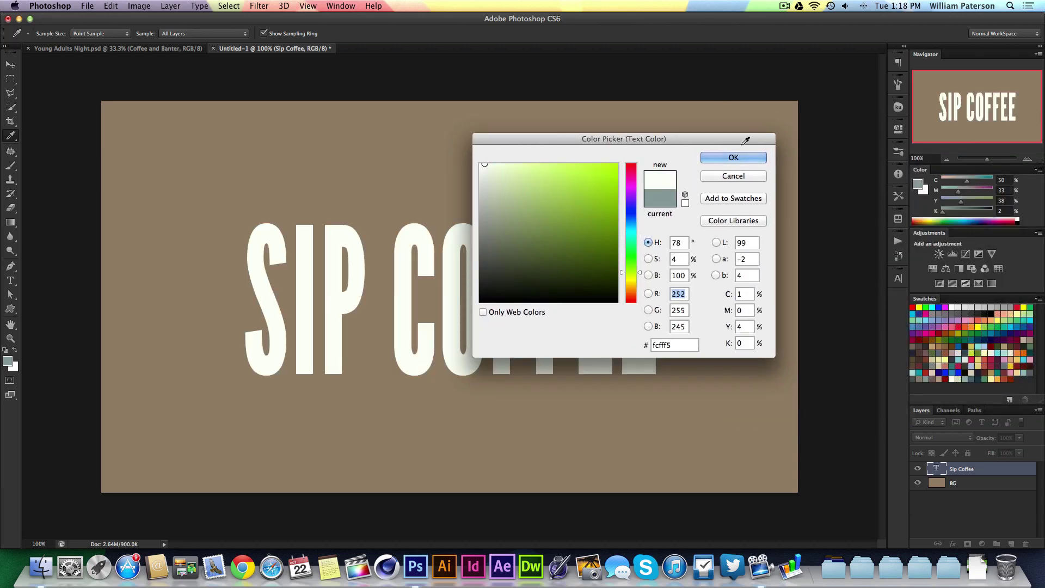
key("Return")
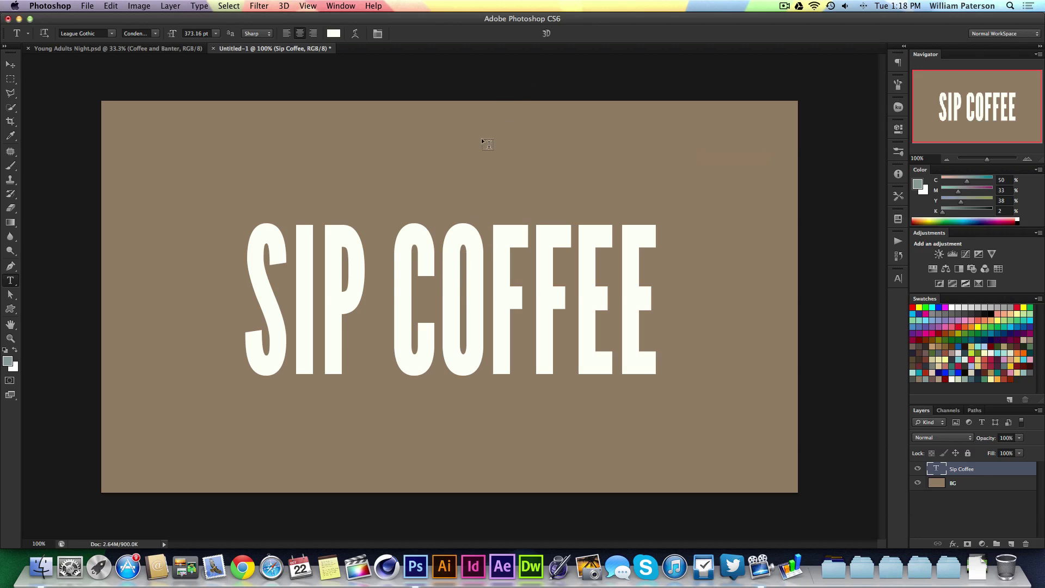
- Duplicate the Sip Coffee text layer, move the copy beneath the original and rasterize its type
key("v")
key("super+j")
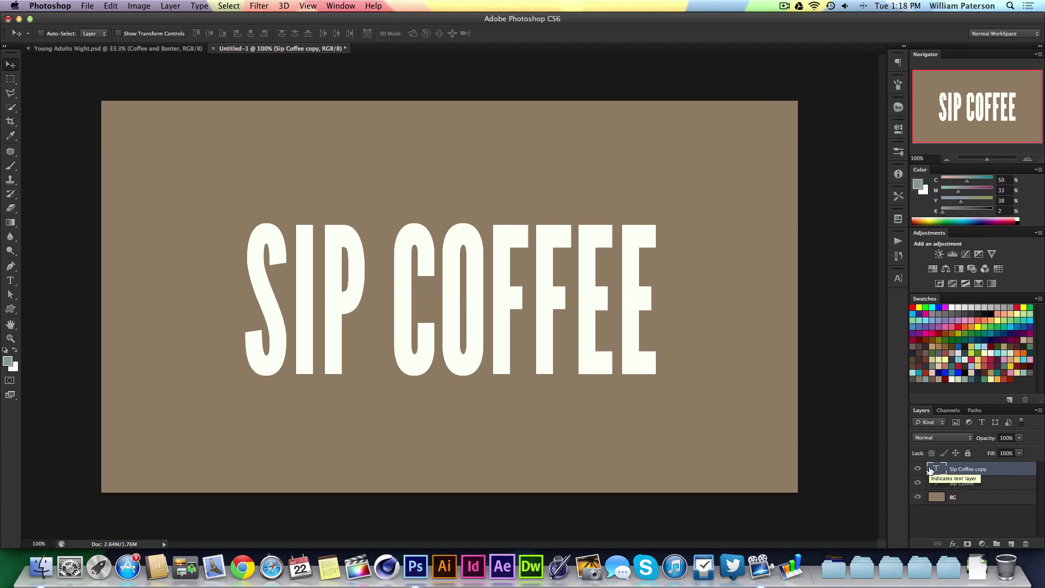
key("super+bracketleft")
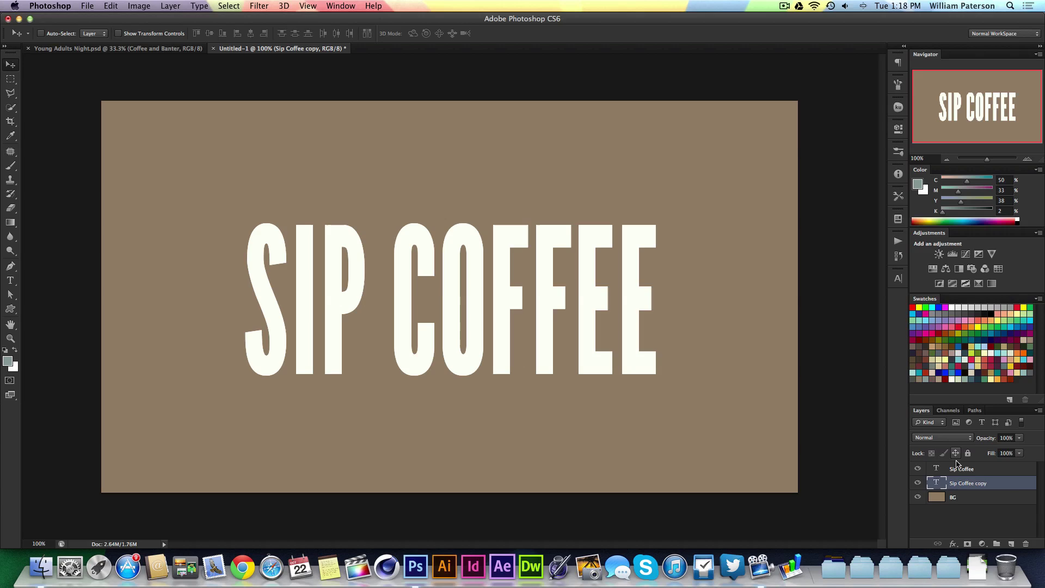
right_click(1004, 484)
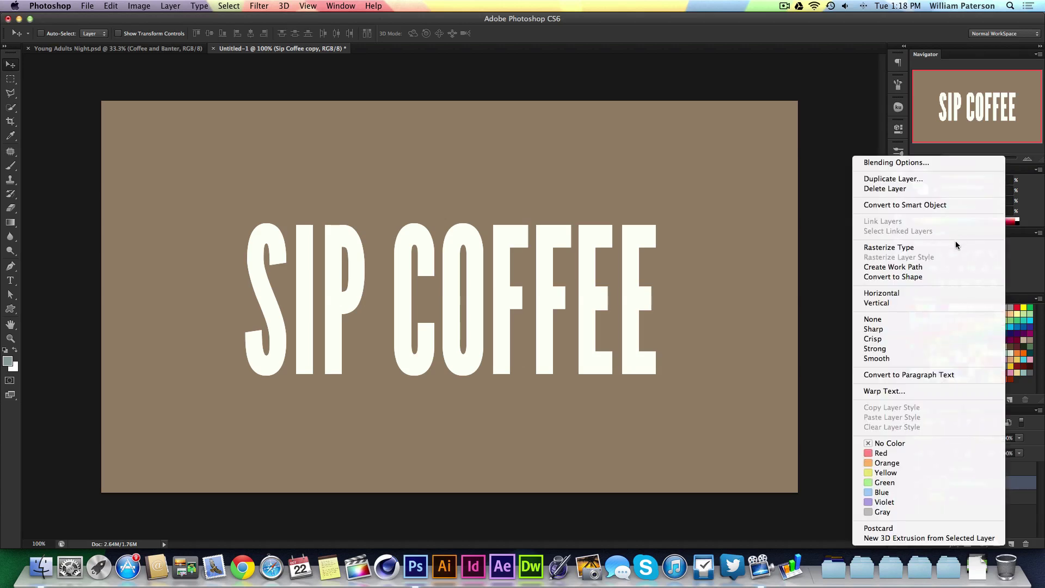
left_click(956, 247)
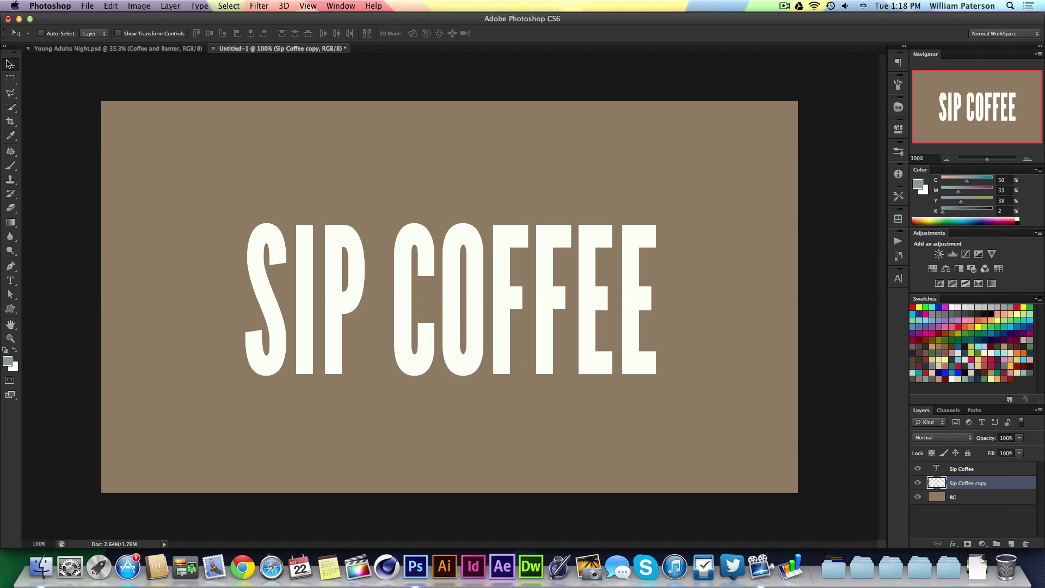
- Nudge the rasterized Sip Coffee copy 10 pixels down and a few pixels to the right of the original lettering
key("shift+Down")
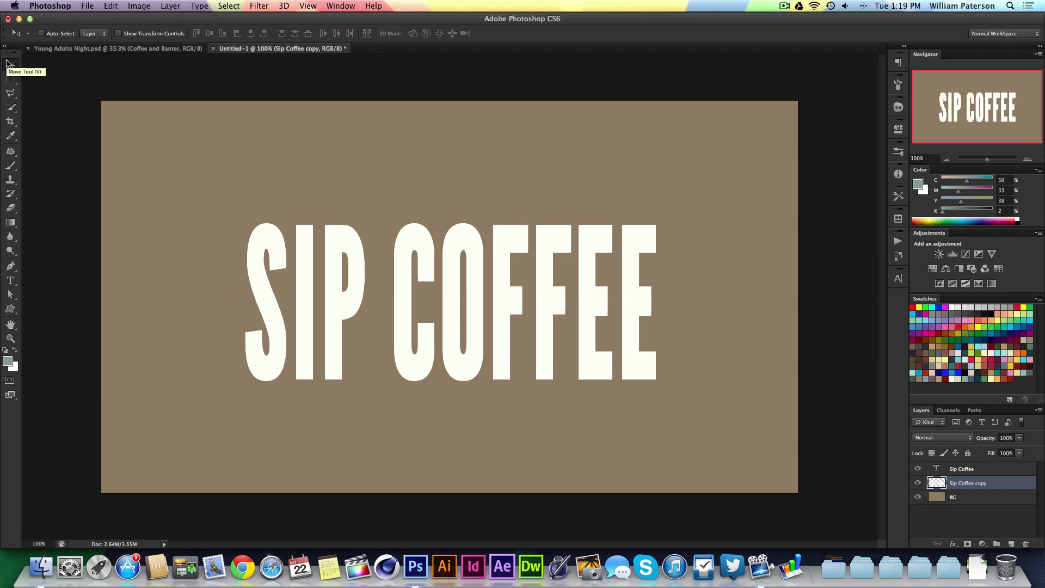
key("shift+Down")
key("shift+Down")
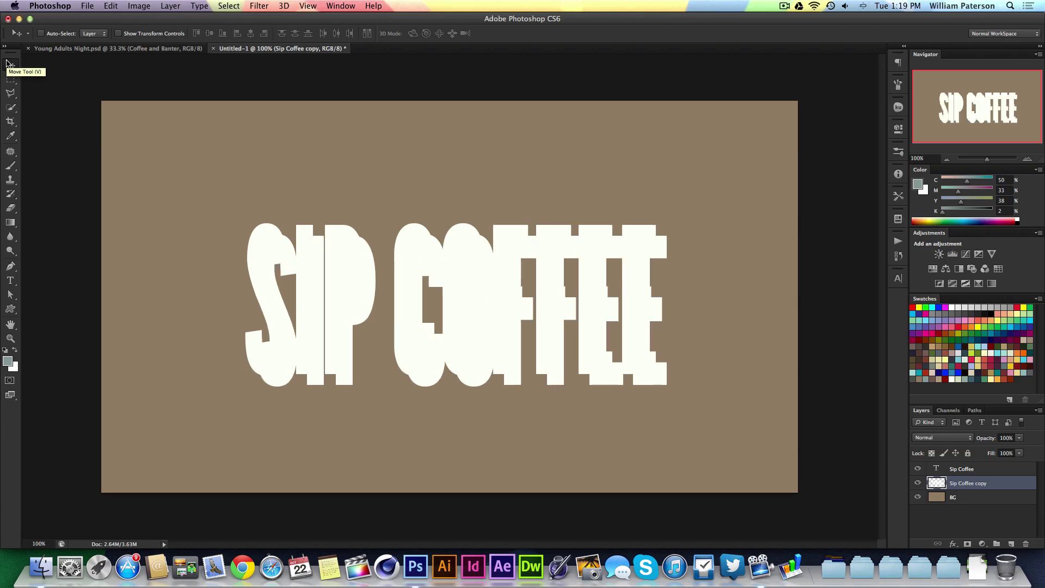
key("shift+Up")
key("shift+Right")
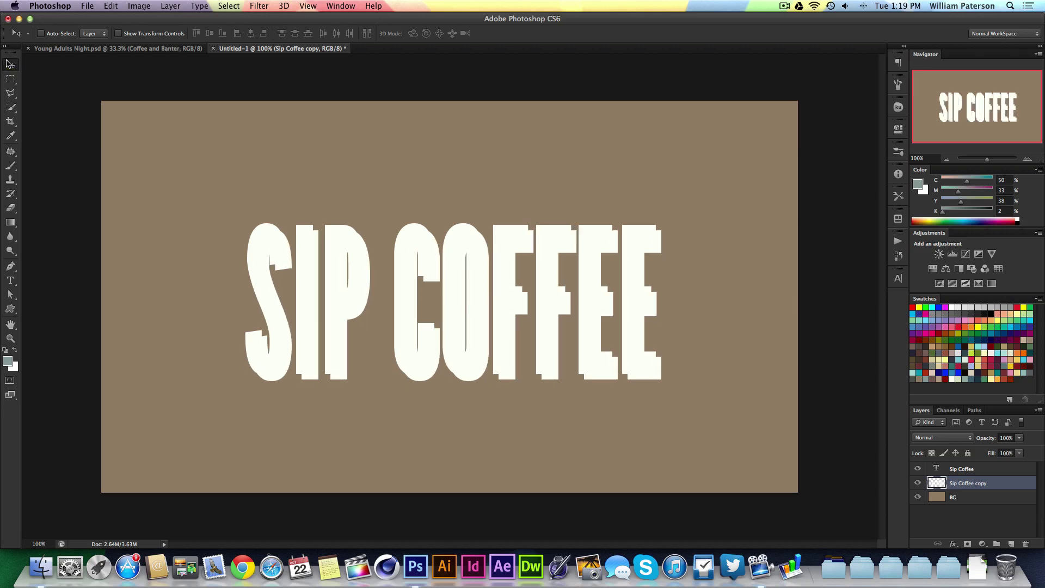
key("shift+Left")
key("shift+Down")
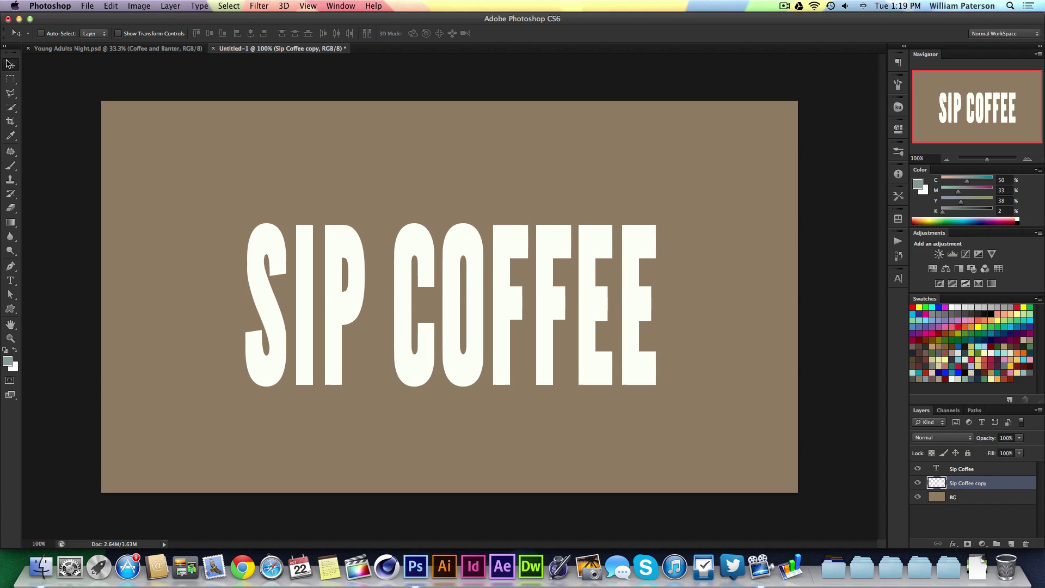
key("shift+Up")
key("Right")
key("Right")
key("Right")
key("Right")
key("Right")
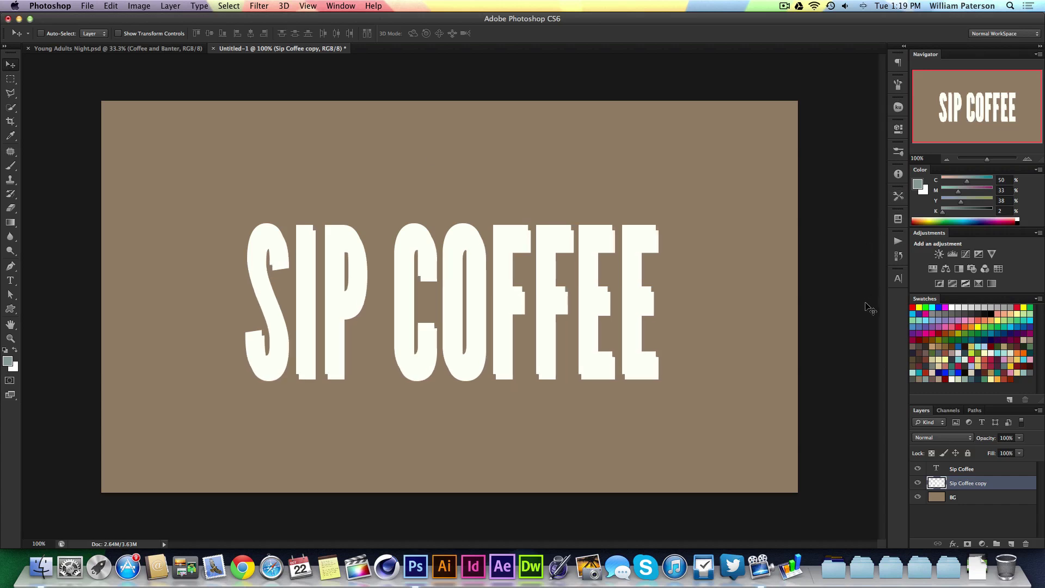
key("Left")
- Load the Sip Coffee text outline as a selection, expand it by 2 pixels and delete that area from the copy layer
left_click(937, 471, "super")
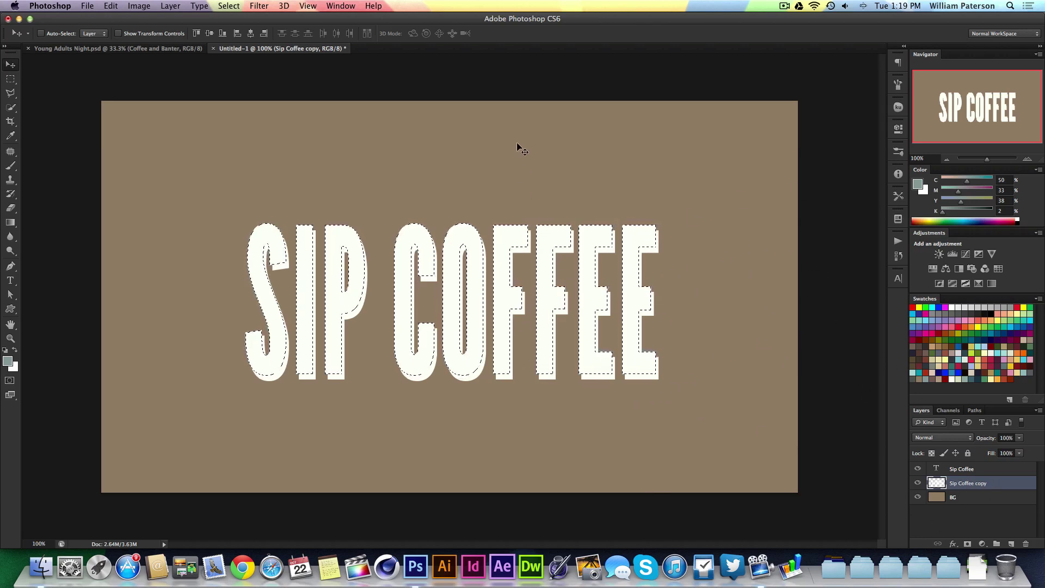
left_click(229, 5)
mouse_move(245, 144)
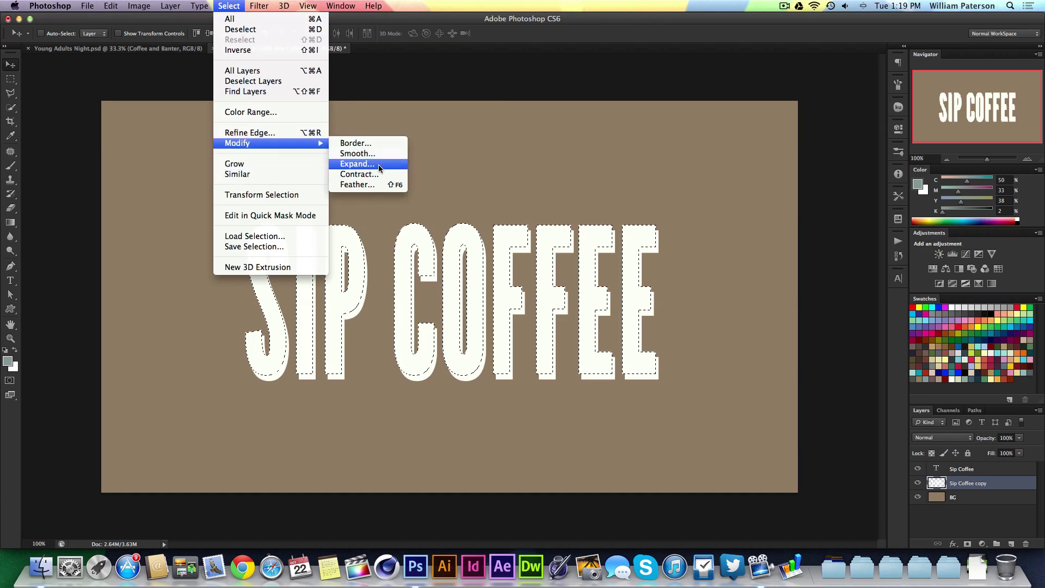
left_click(357, 164)
left_click_drag(691, 336, 798, 200)
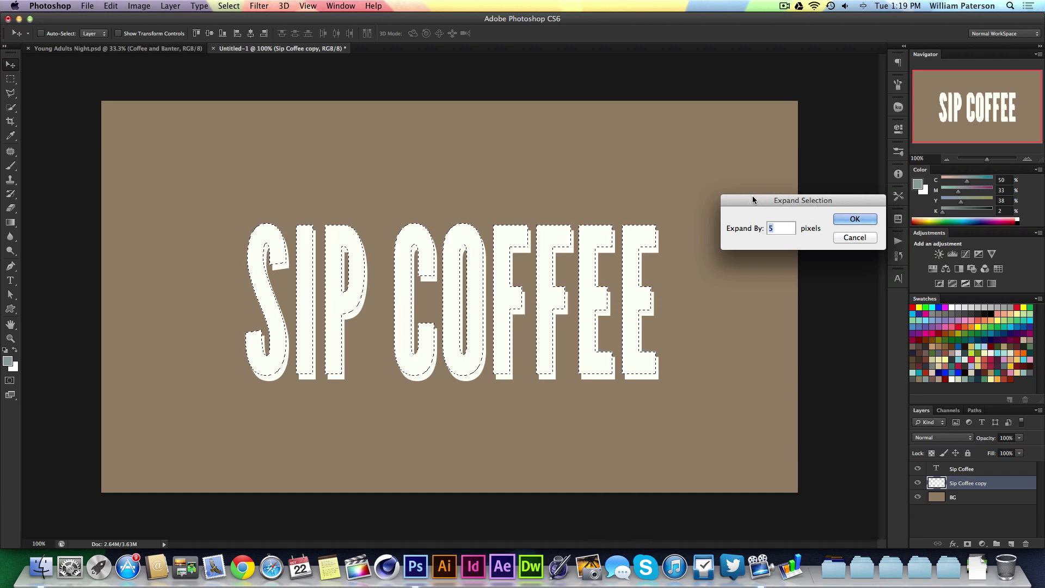
left_click(855, 219)
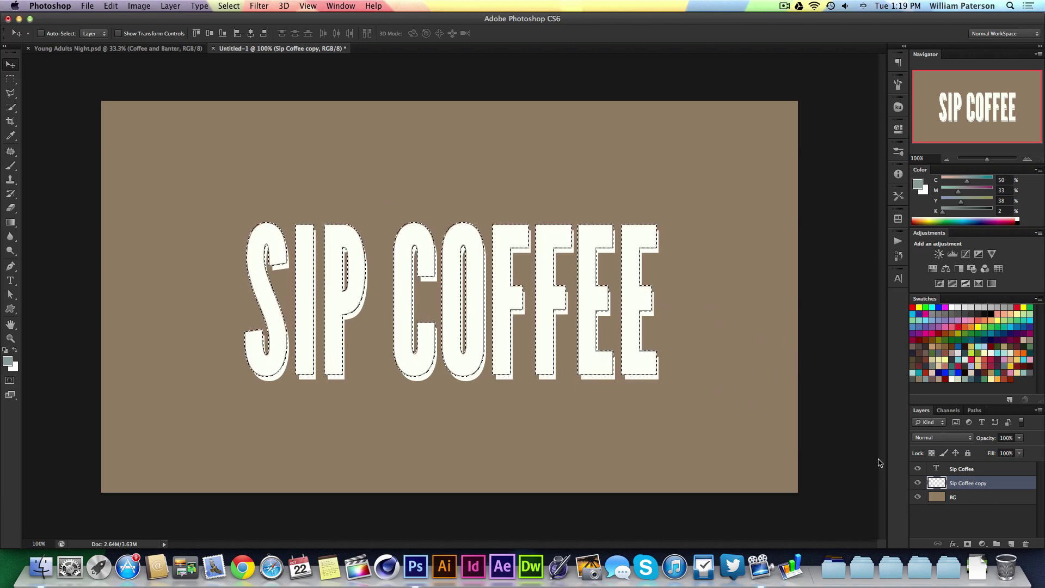
key("super+d")
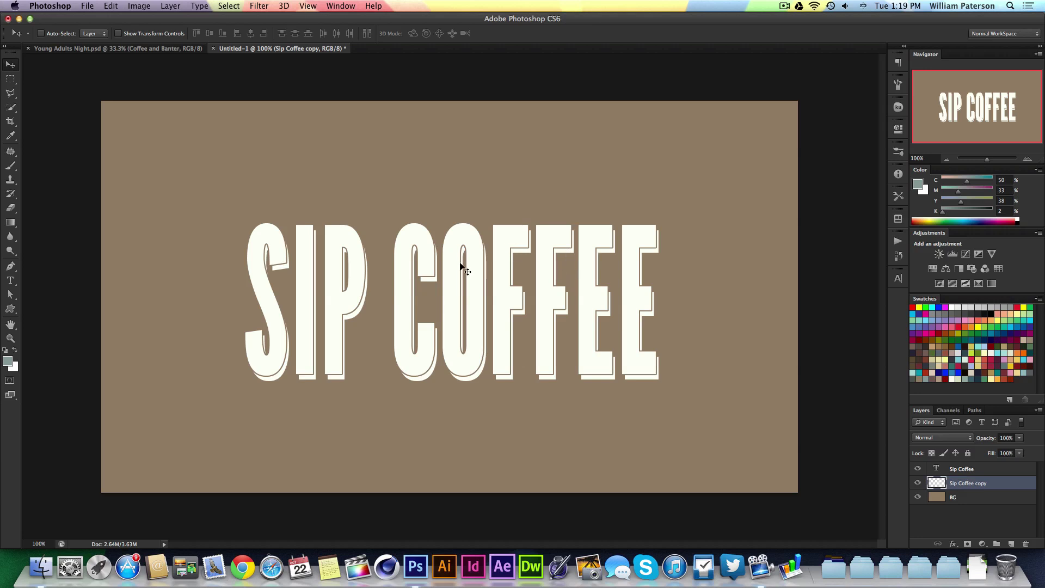
- Undo the deletion, expand the restored selection by 3 pixels, delete that area from the Sip Coffee copy and deselect
key("super+z")
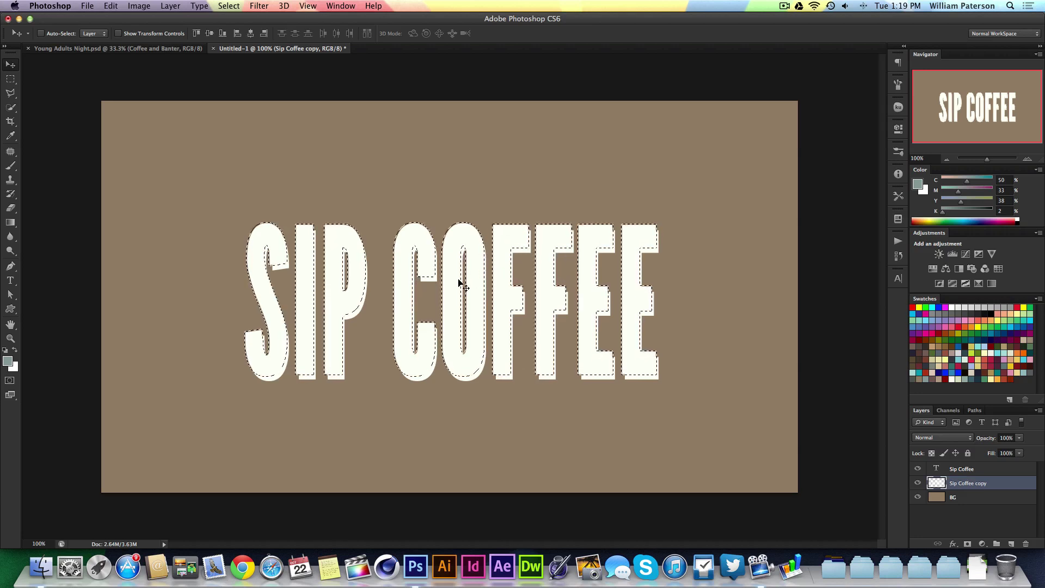
left_click(229, 6)
mouse_move(259, 145)
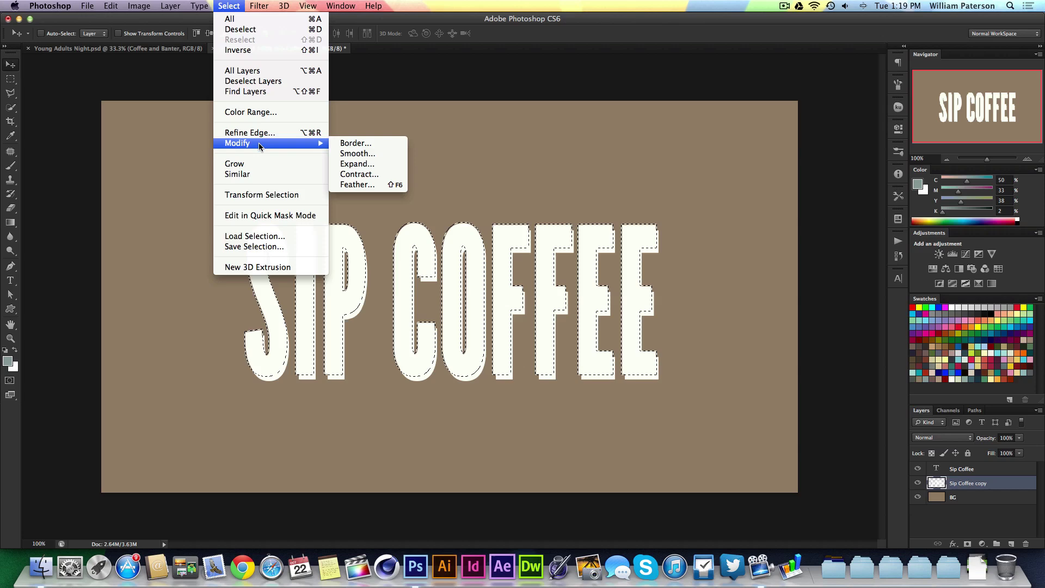
left_click(357, 163)
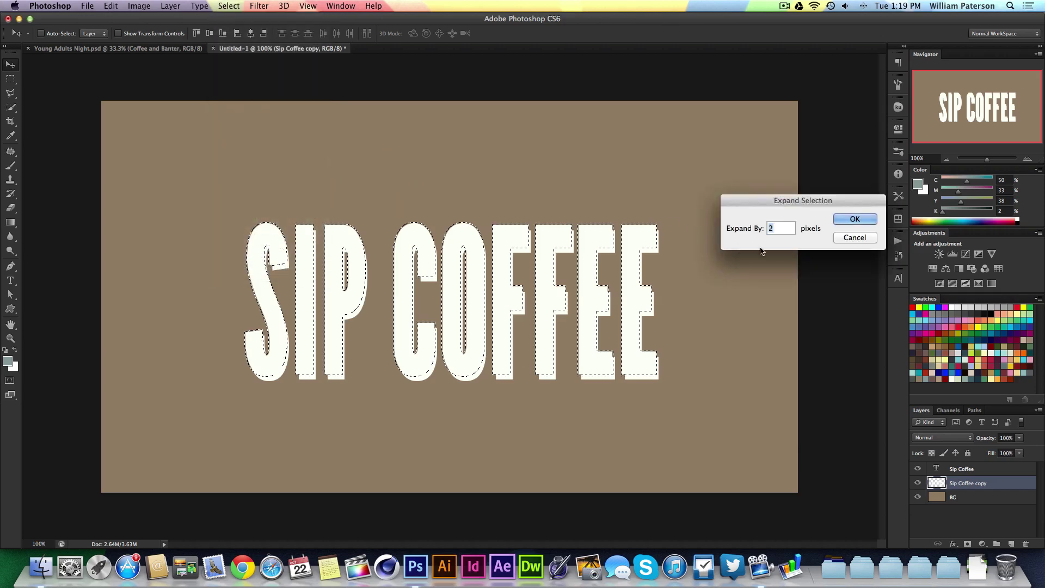
type("3")
key("Return")
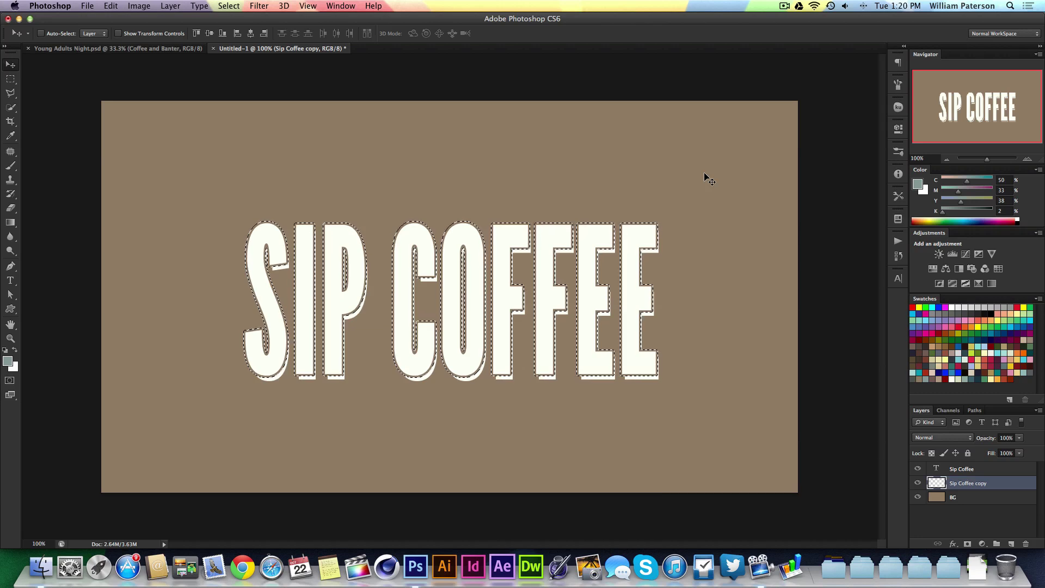
key("ctrl+d")
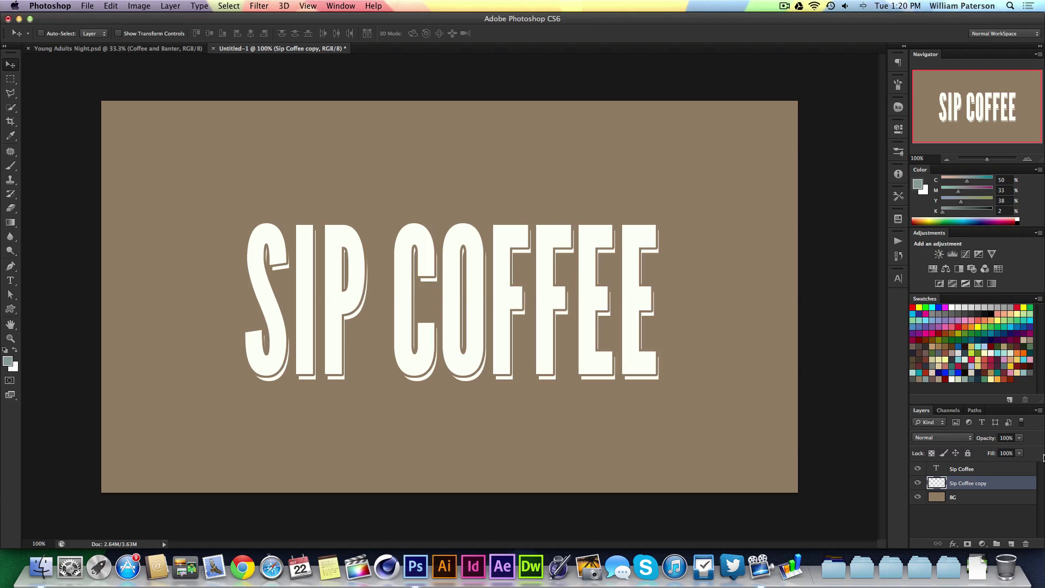
- Group the Sip Coffee text layer with its copy and name the group Text
left_click(986, 469, "shift")
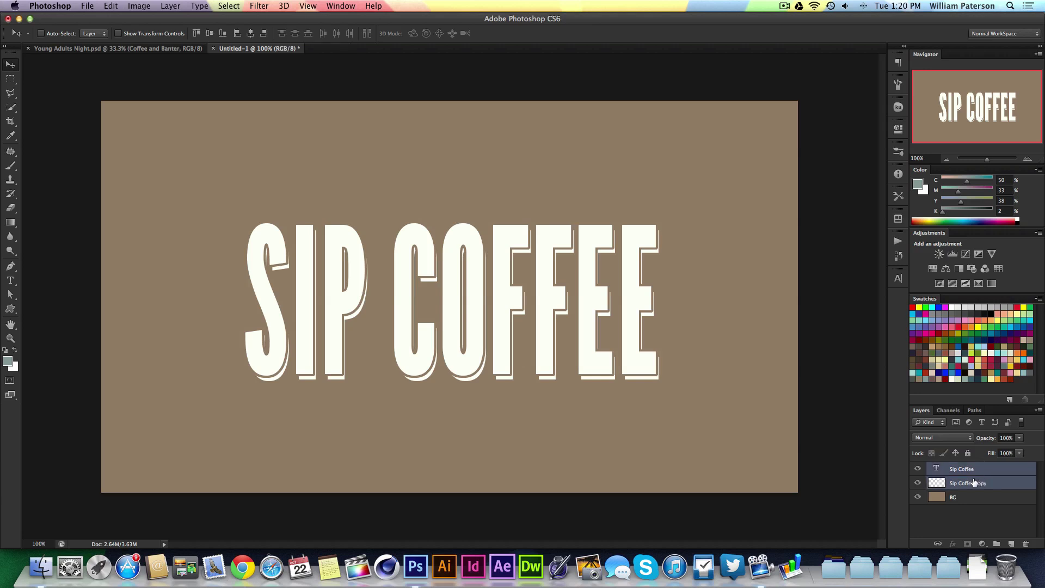
key("ctrl+g")
double_click(953, 468)
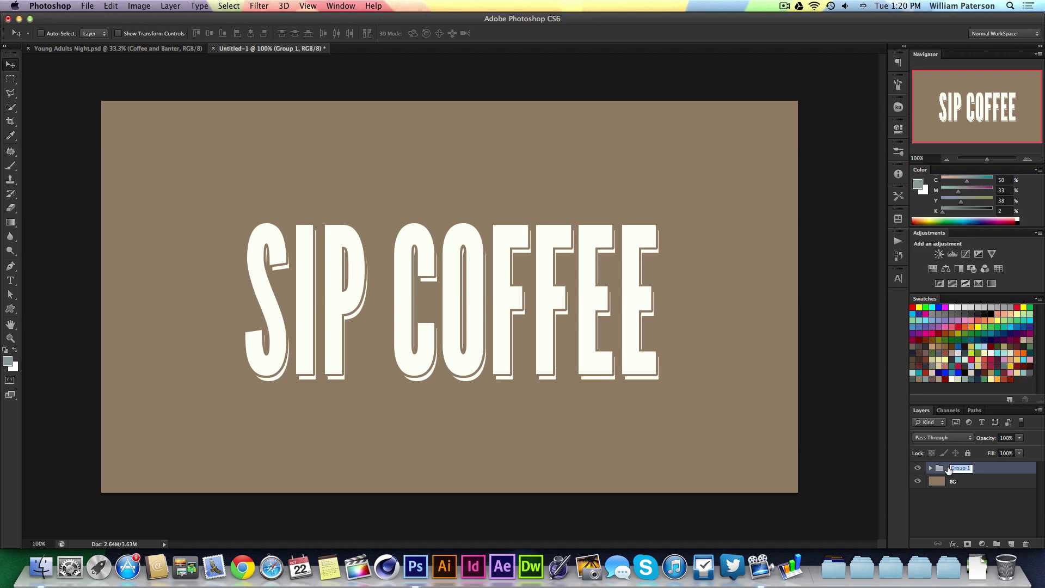
type("Text")
key("Return")
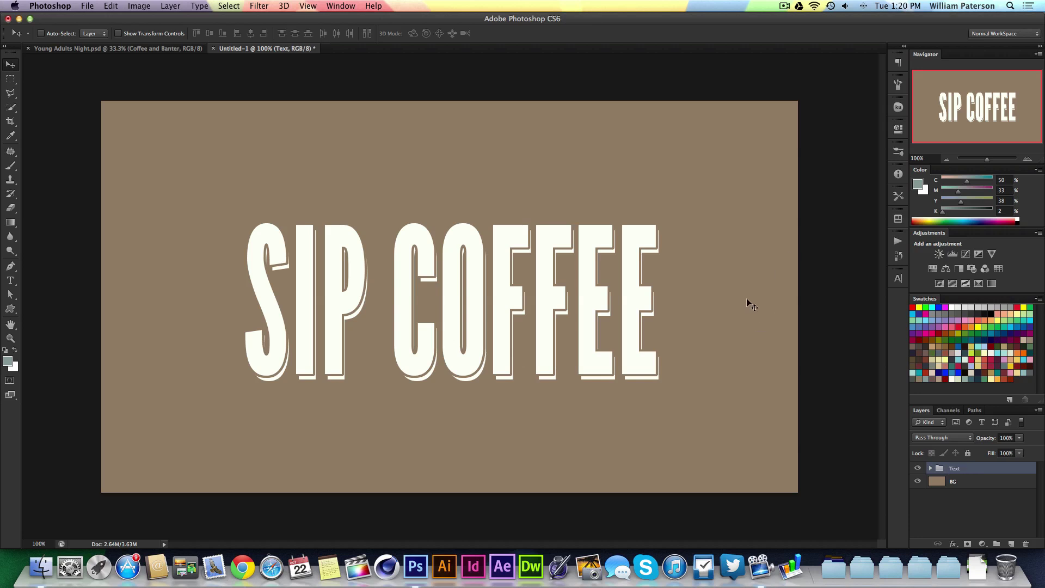
- Lower the opacity of the Sip Coffee copy layer inside the Text group, clear the layer selection and collapse the group
key("ctrl+alt+b")
key("Escape")
left_click(930, 468)
left_click(1005, 495)
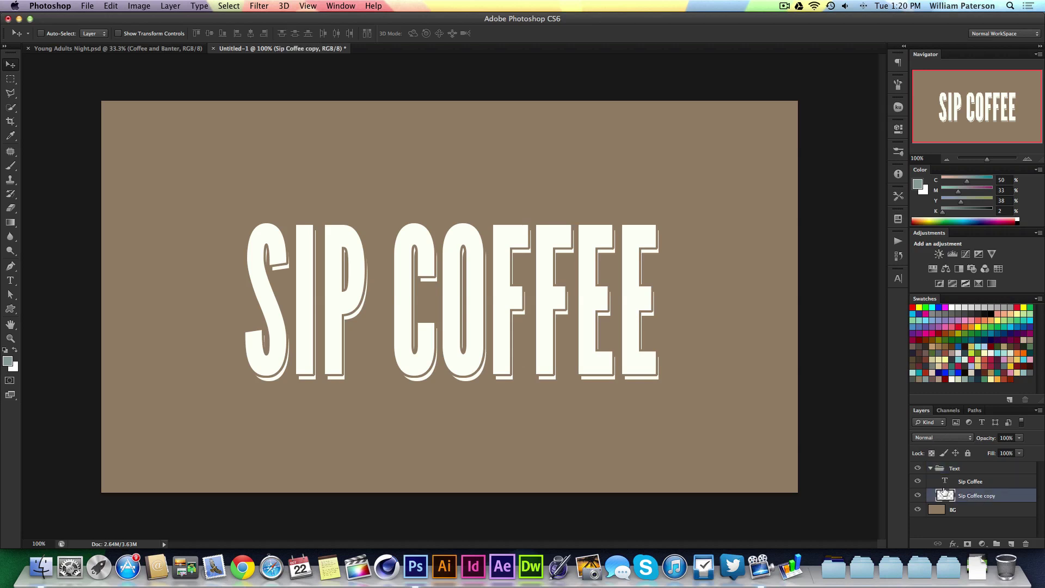
left_click(918, 496)
left_click(918, 496)
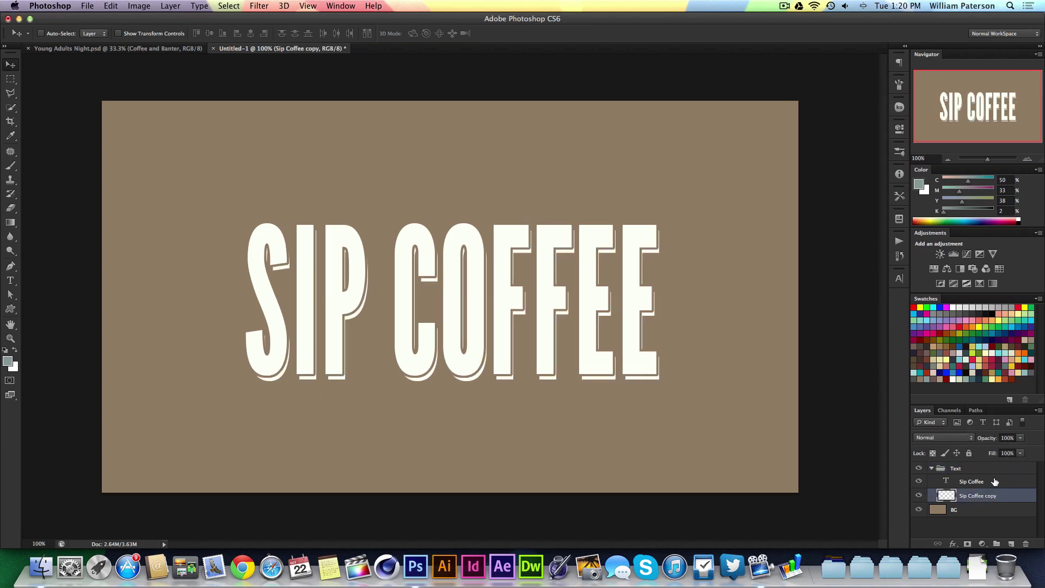
left_click(1020, 437)
mouse_move(1021, 448)
left_mouse_down()
mouse_move(991, 448)
mouse_move(1005, 448)
left_mouse_up()
left_click(994, 537)
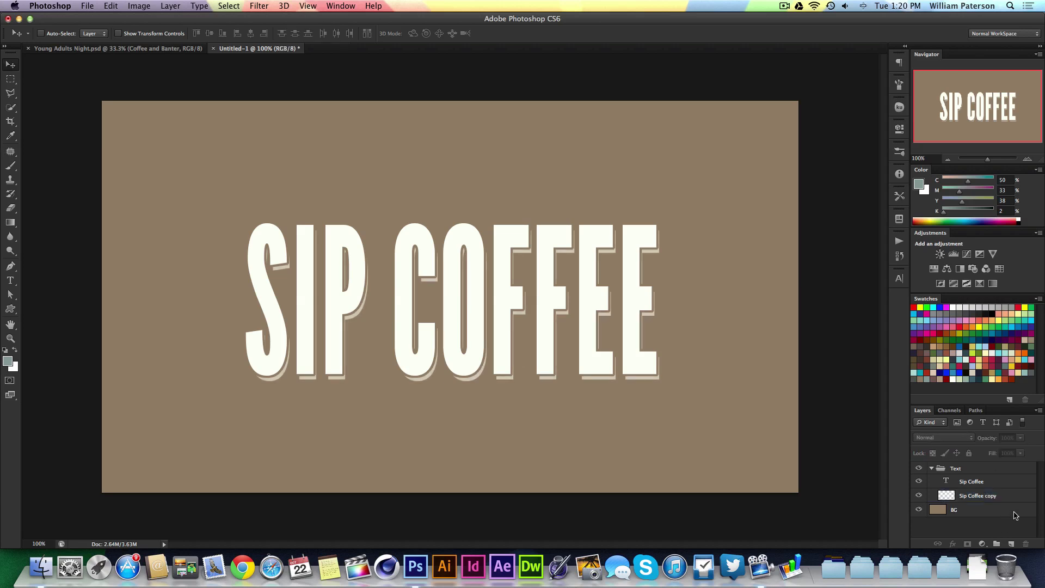
left_click(931, 468)
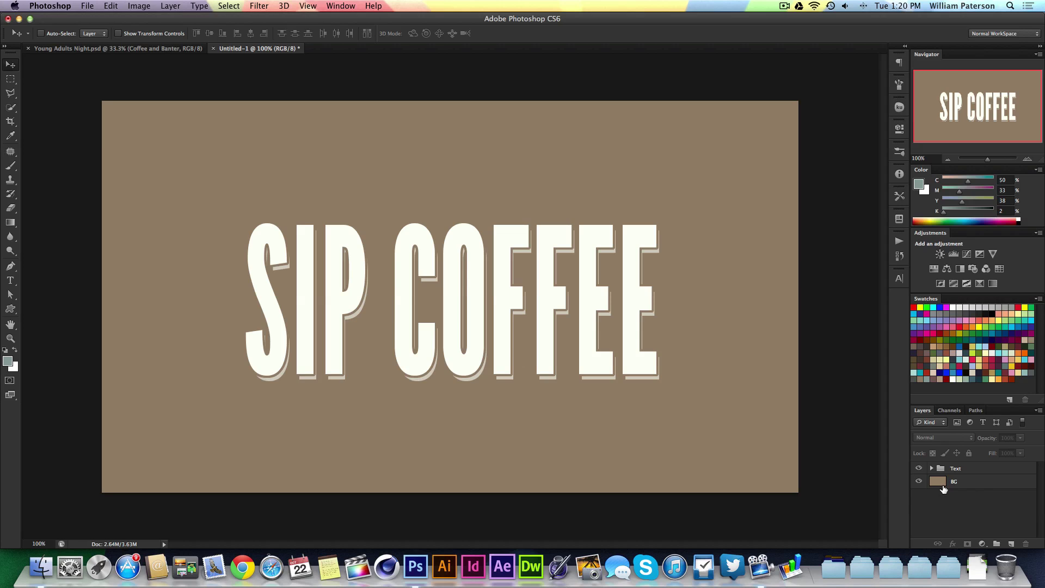
- Add a centred line of text reading Hello in Myriad Pro above the SIP COFFEE lettering
key("t")
left_click(453, 156)
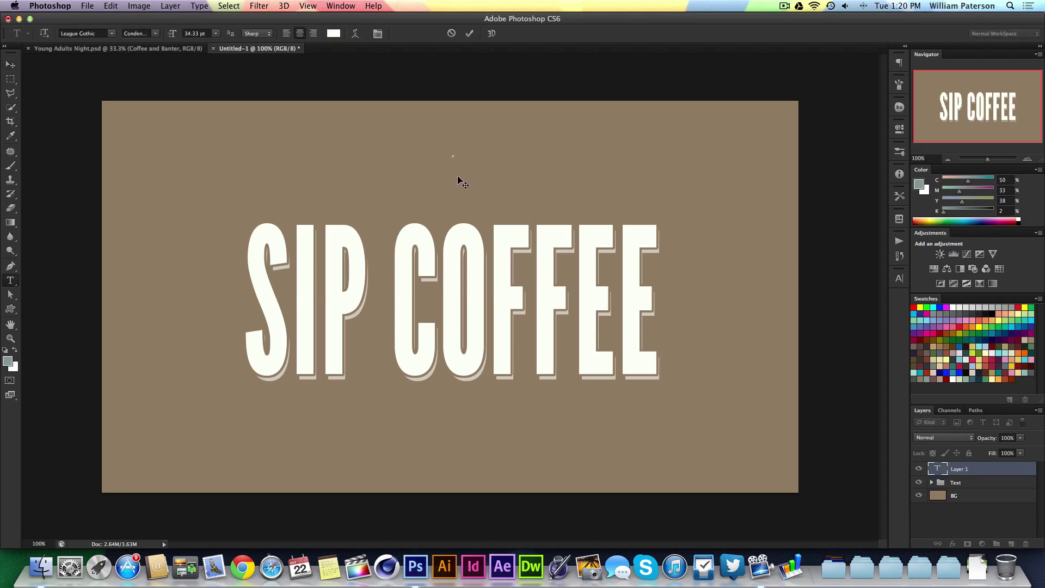
left_click(96, 33)
type("cafe & brewery")
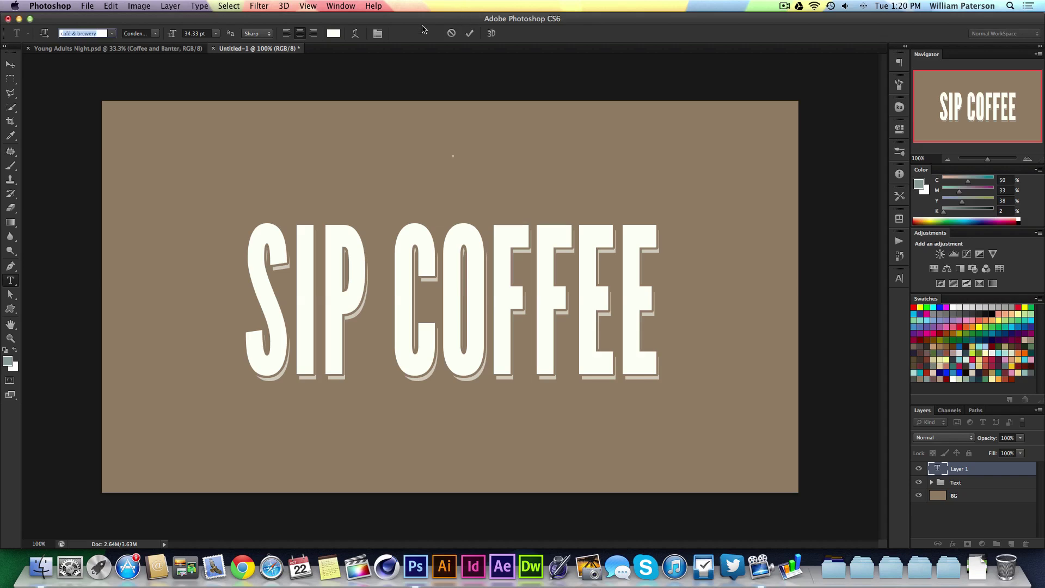
left_click(112, 33)
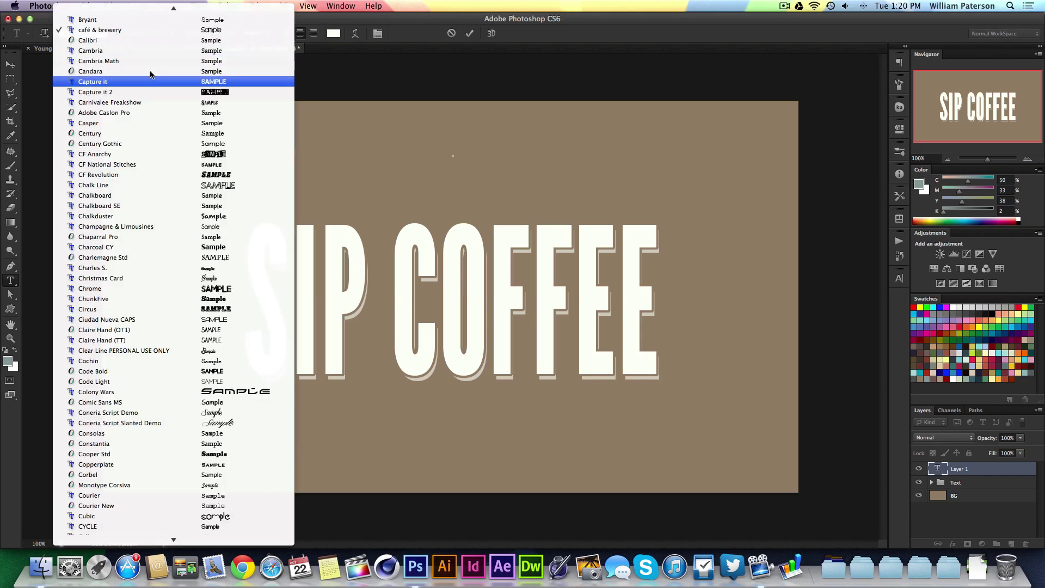
left_click(109, 143)
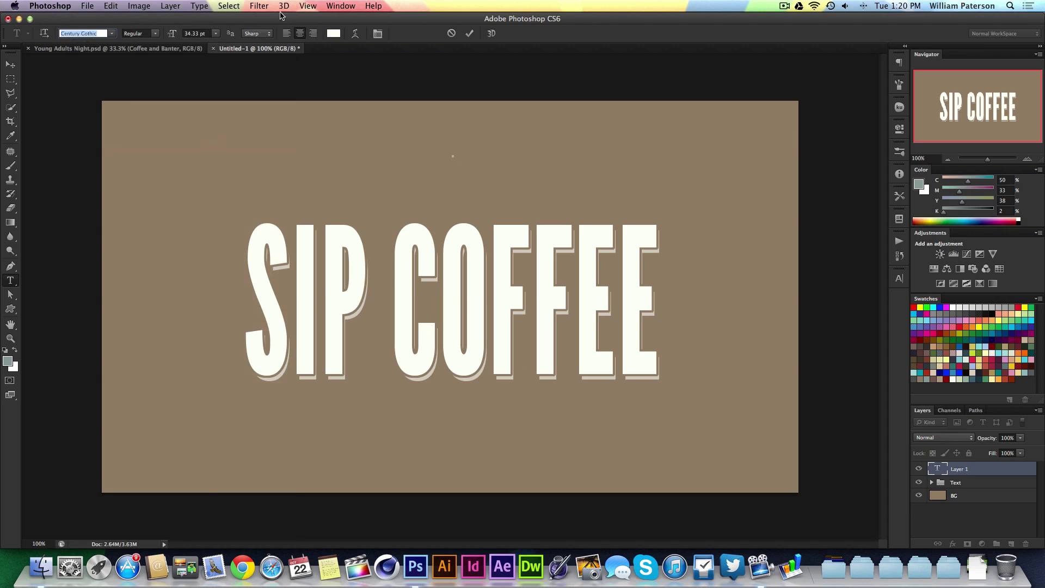
type("h")
key("Return")
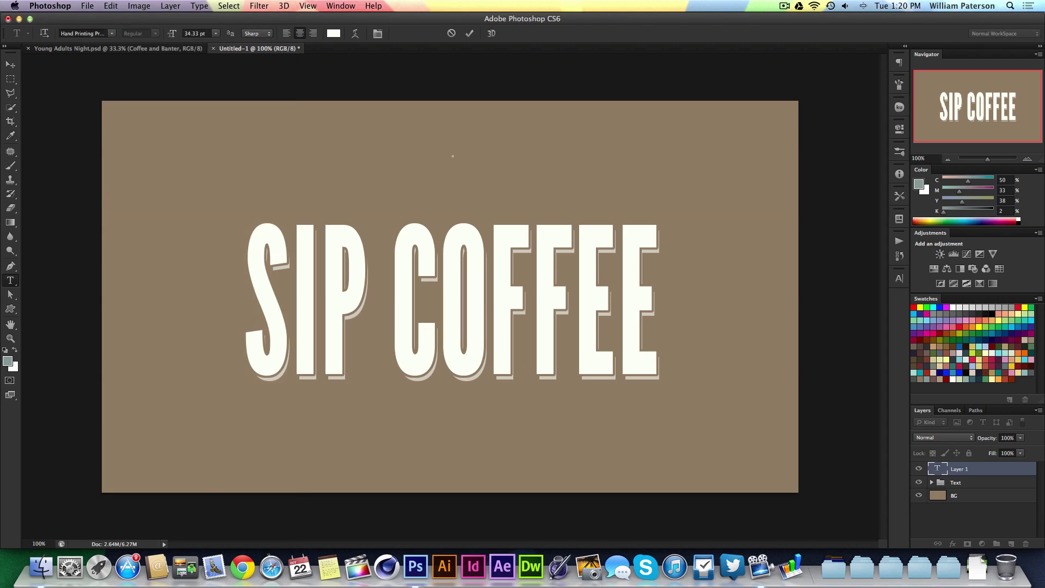
left_click(452, 156)
type("Hello")
key("super+Return")
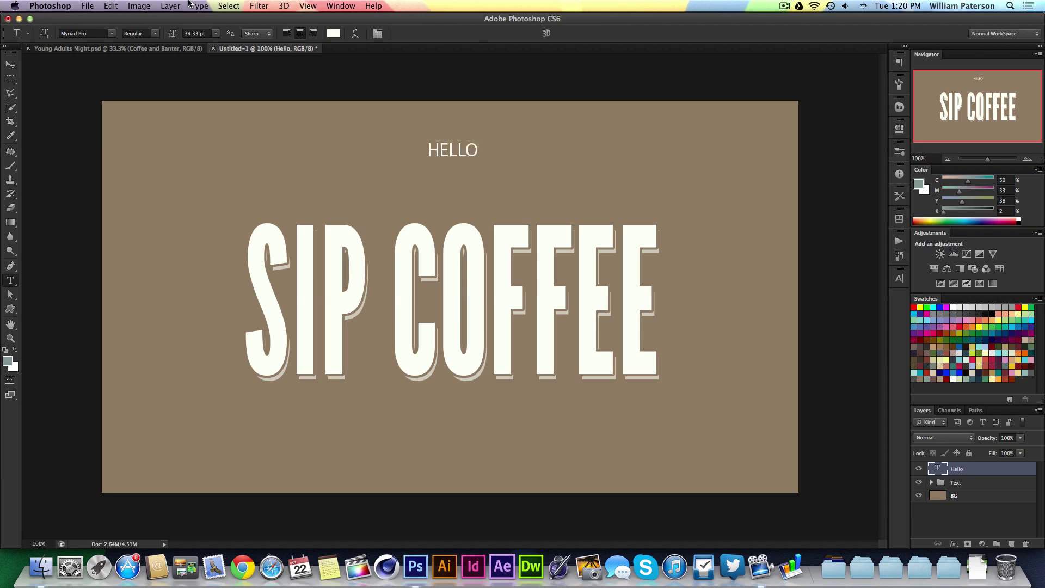
- Duplicate the Hello text layer beneath the original, rasterize the copy and offset it slightly
key("v")
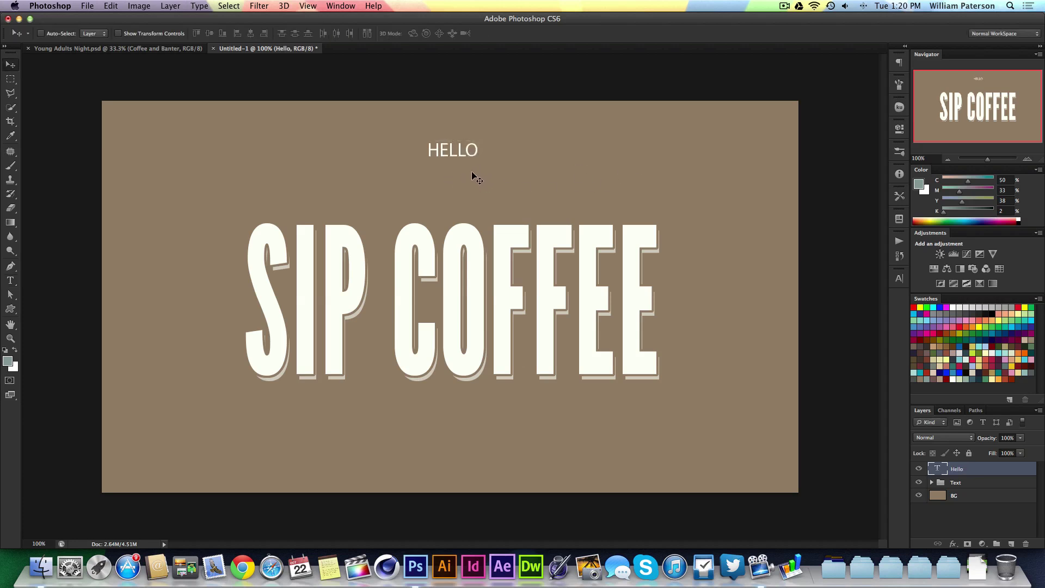
key("super+j")
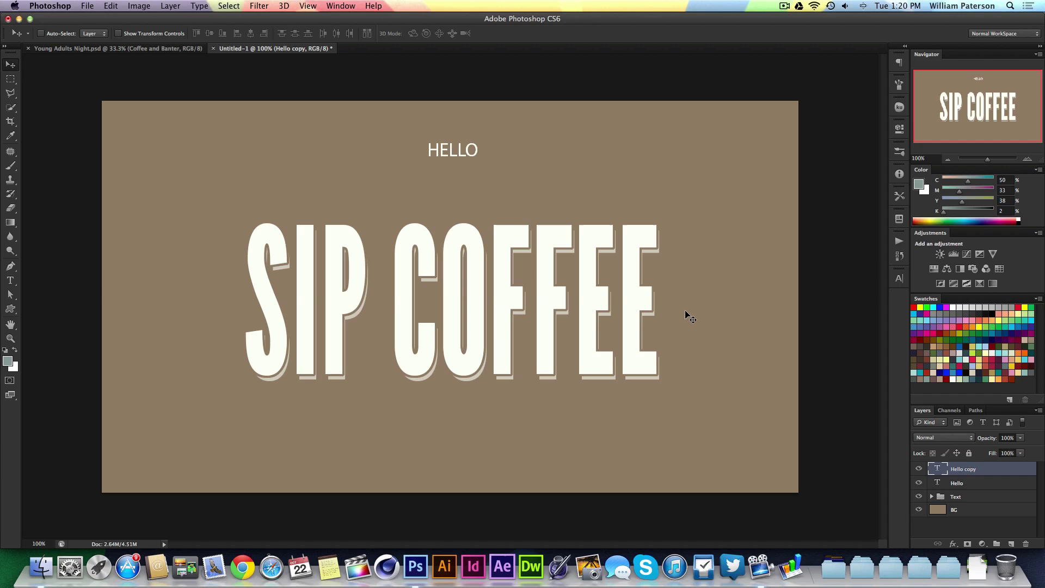
key("super+bracketleft")
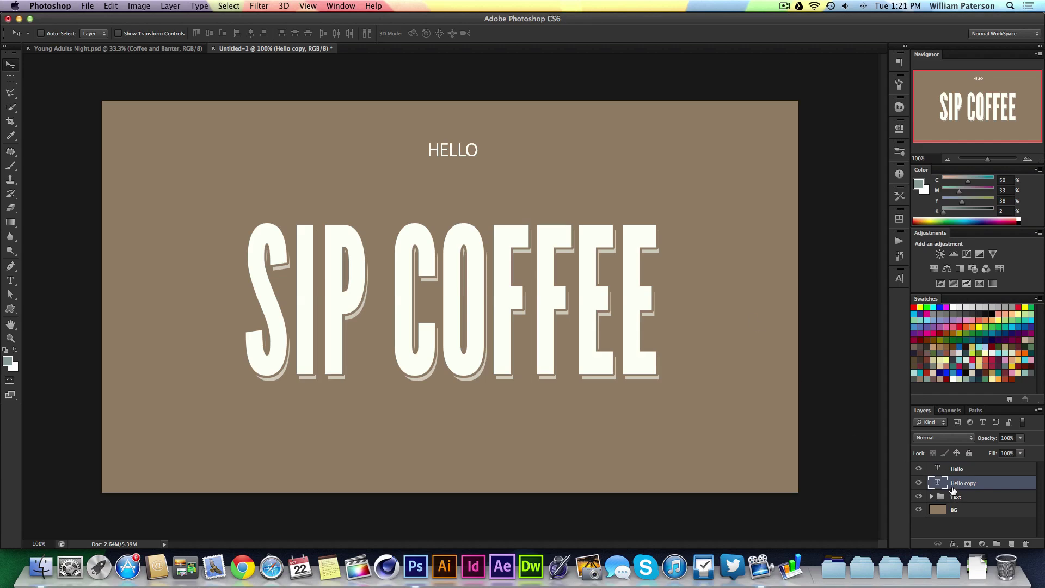
right_click(972, 483)
left_click(949, 248)
key("super+f")
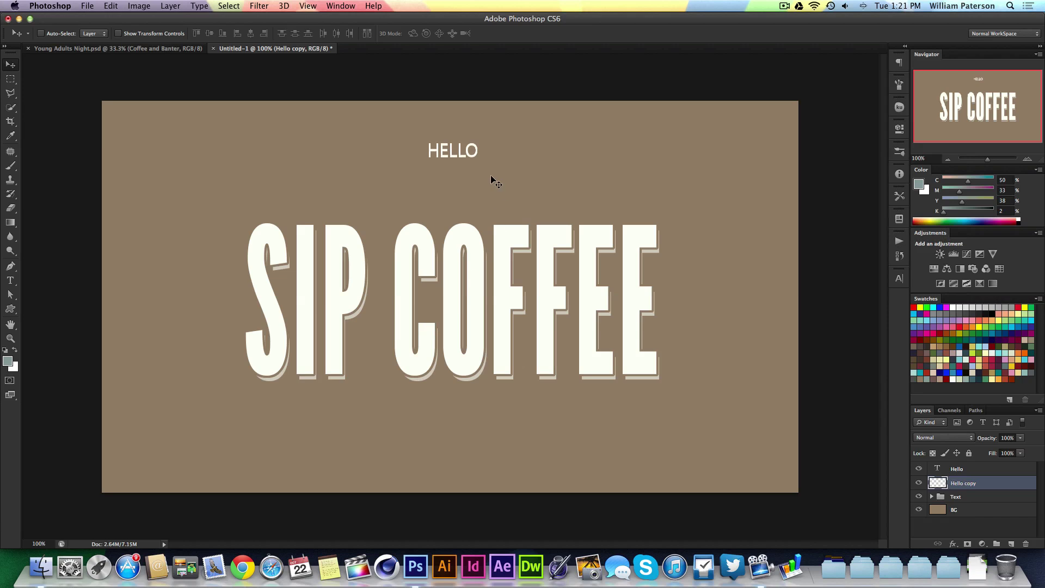
left_click(229, 6)
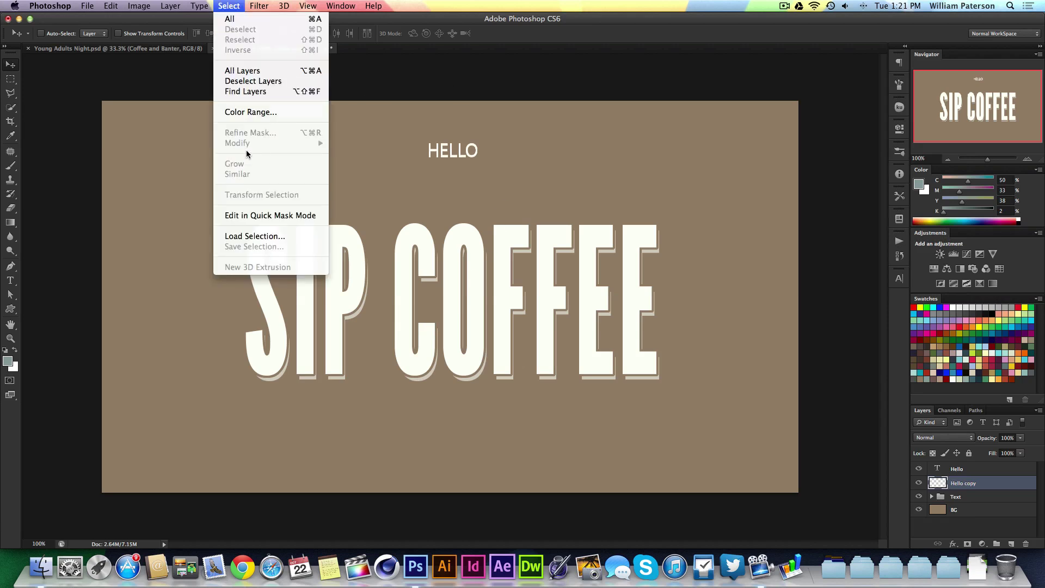
left_click(388, 185)
key("super+equal")
scroll(504, 149, "up", 5)
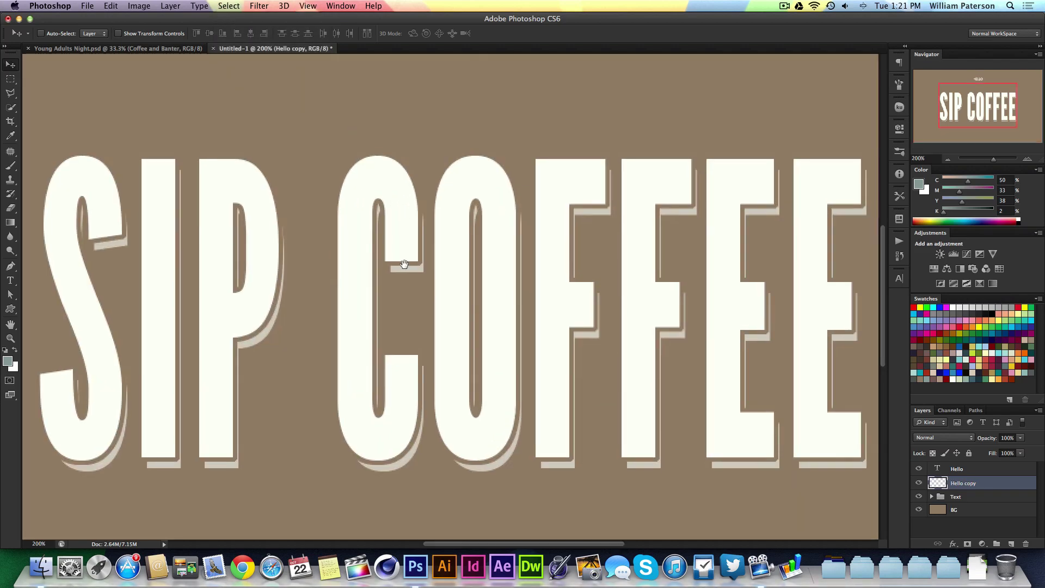
left_click(230, 6)
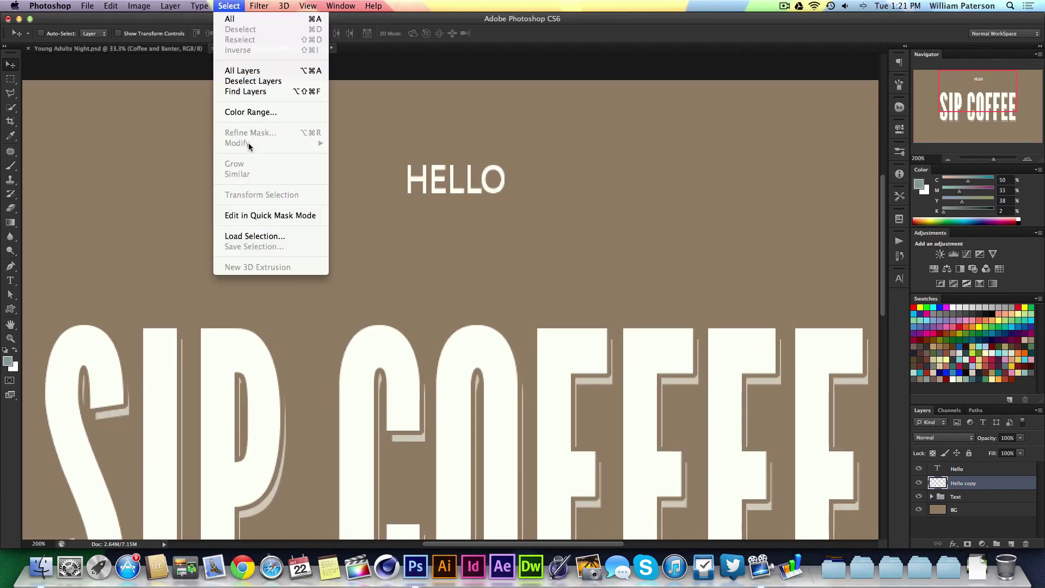
left_click(395, 152)
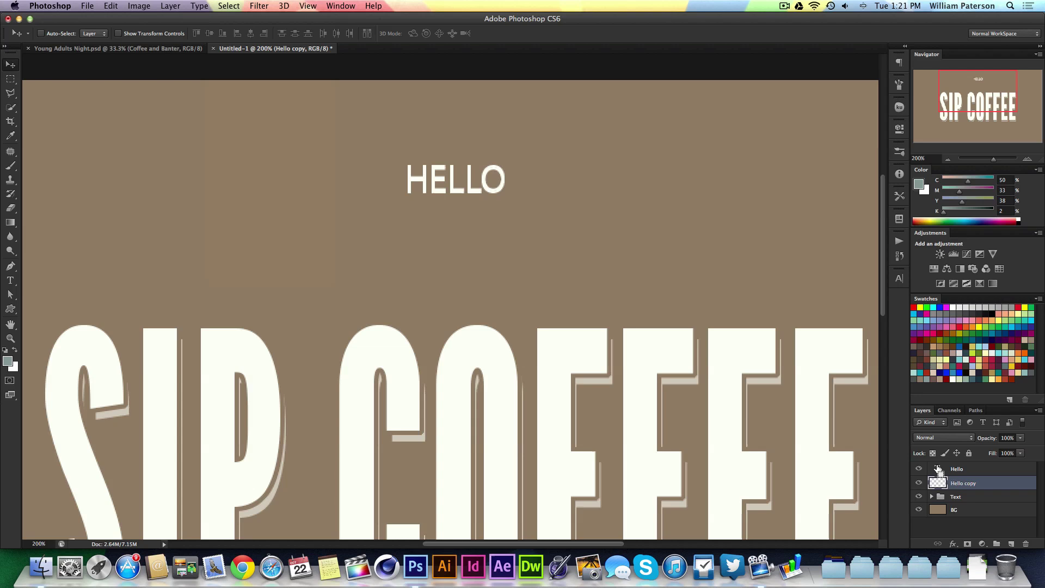
- Load the Hello text outline as a selection, expand it by 1 pixel, delete that area from the Hello copy layer and deselect
left_click(947, 472, "super")
left_click(228, 6)
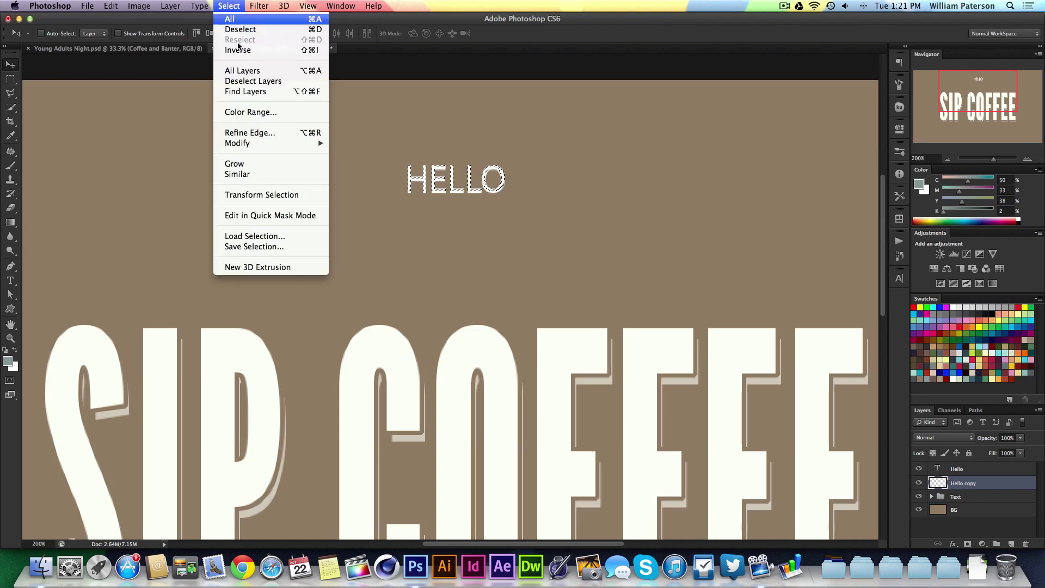
mouse_move(297, 143)
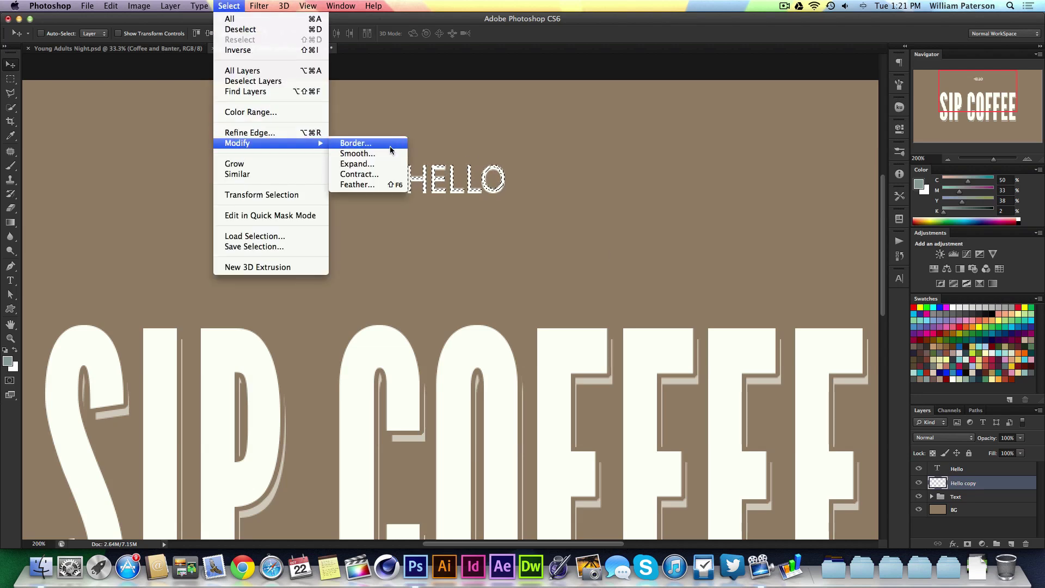
left_click(389, 167)
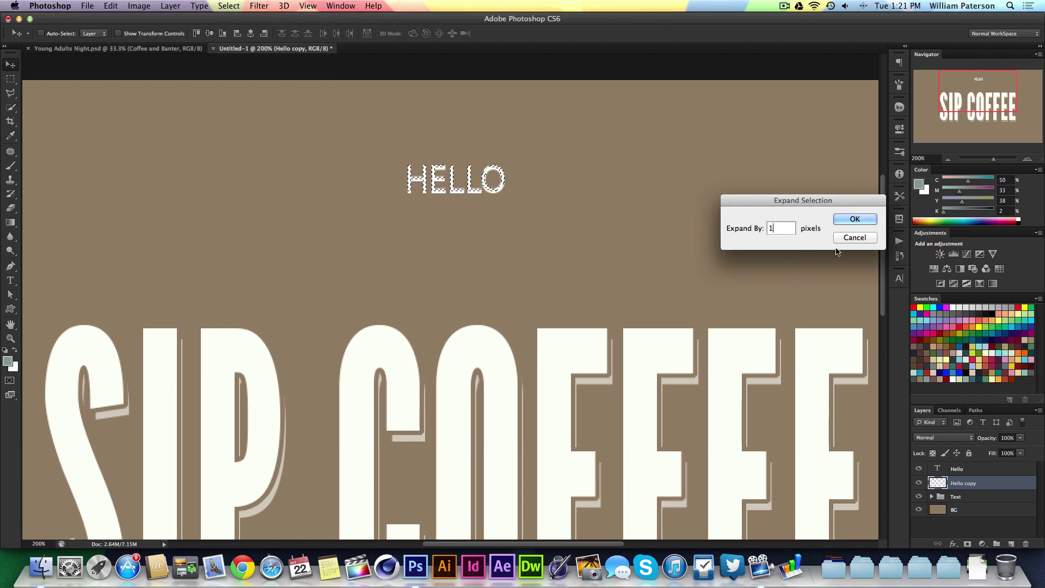
left_click(856, 224)
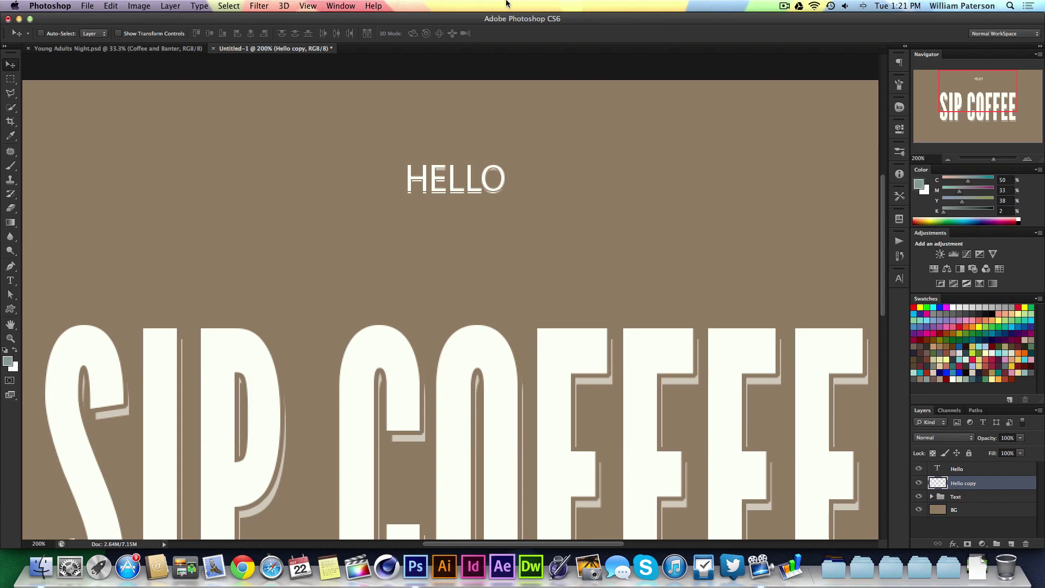
key("super+0")
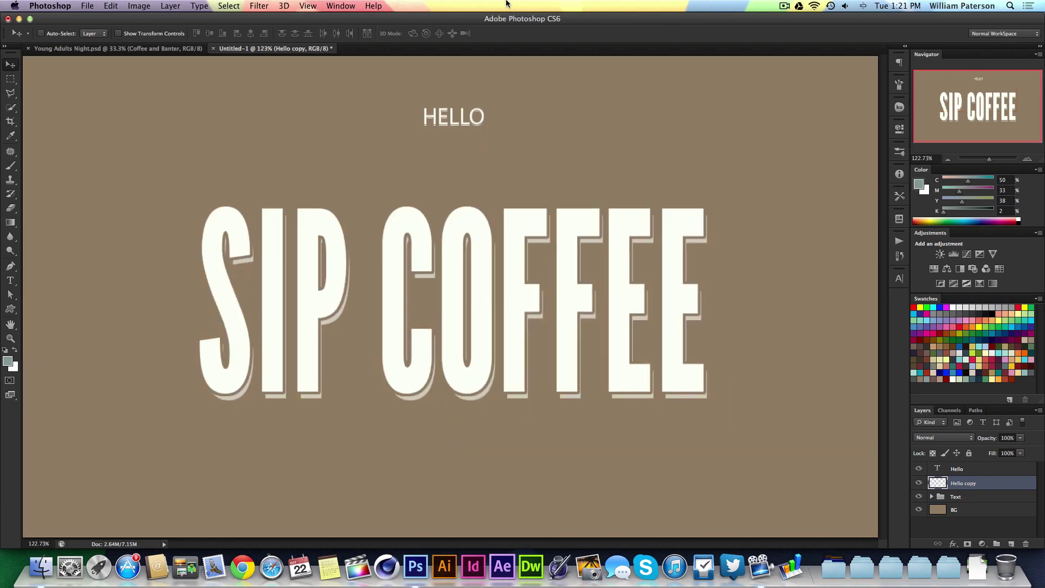
key("super+1")
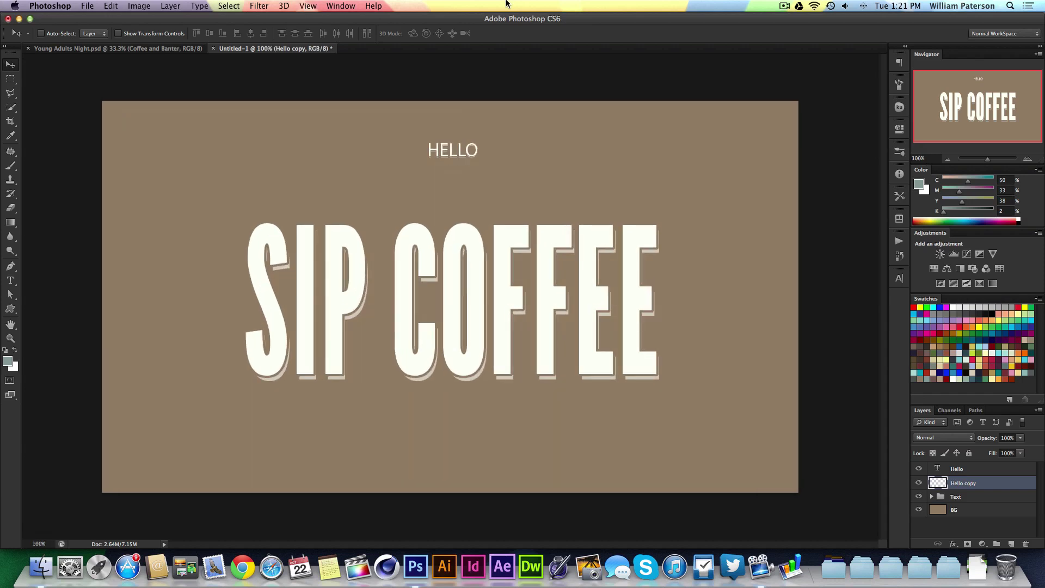